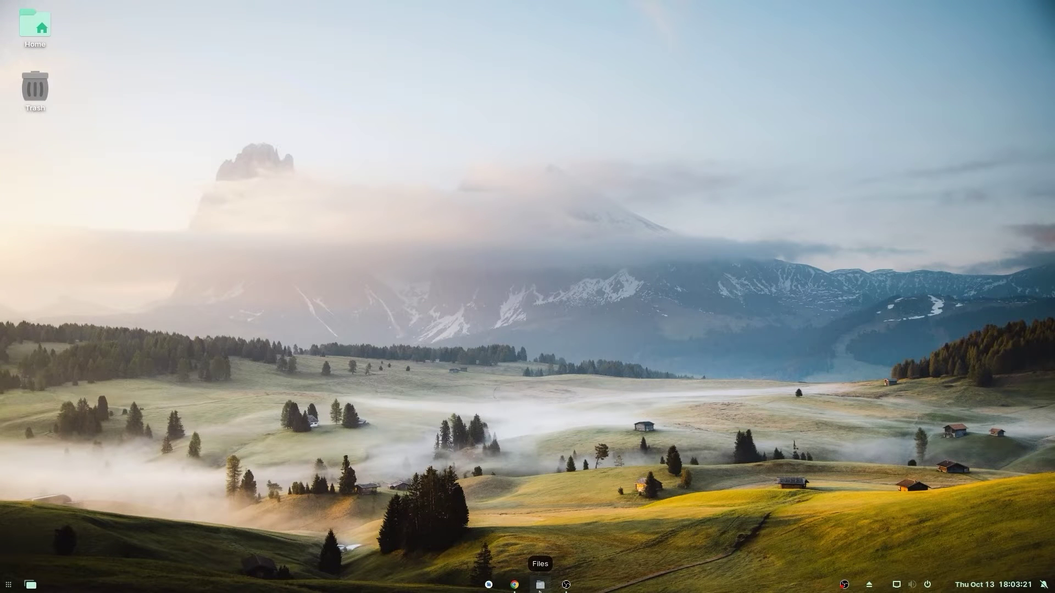
Extract kivicare_mainfile_sourcecode.zip in Downloads and open the extracted folder.
click(540, 585)
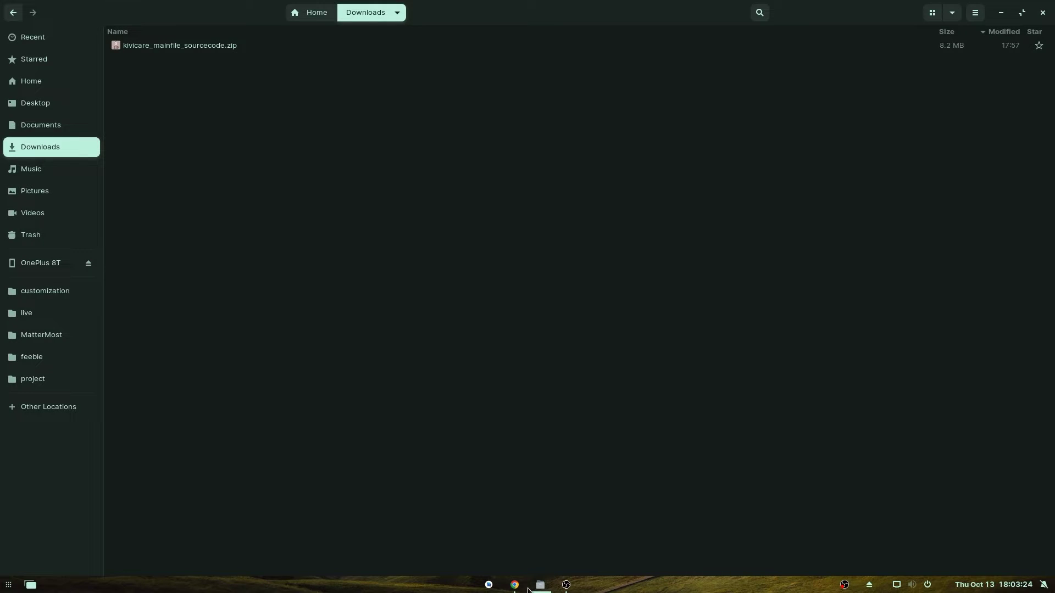
right_click(268, 49)
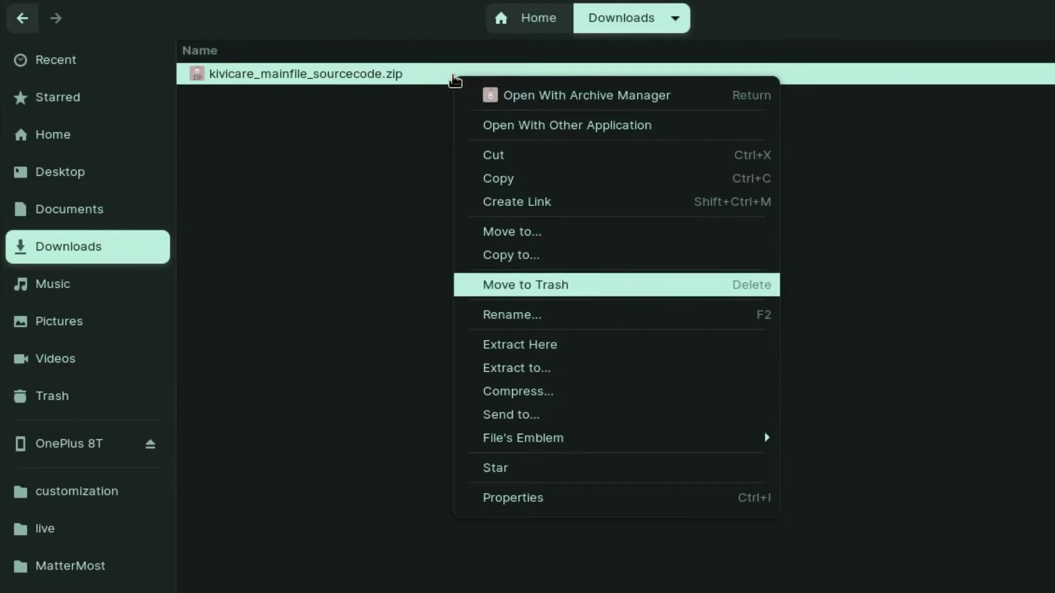
click(522, 344)
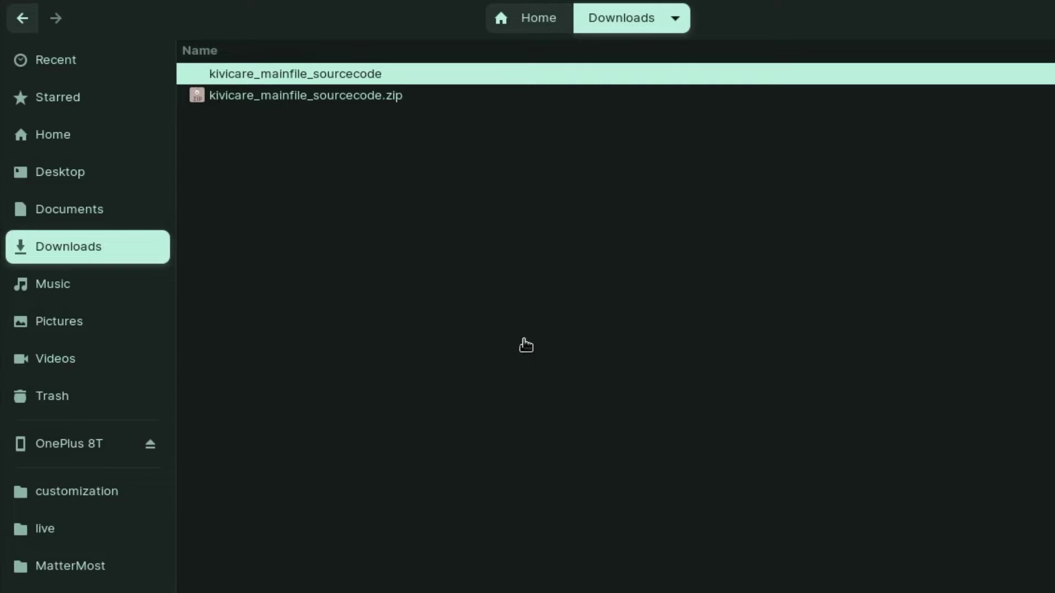
click(525, 345)
click(438, 82)
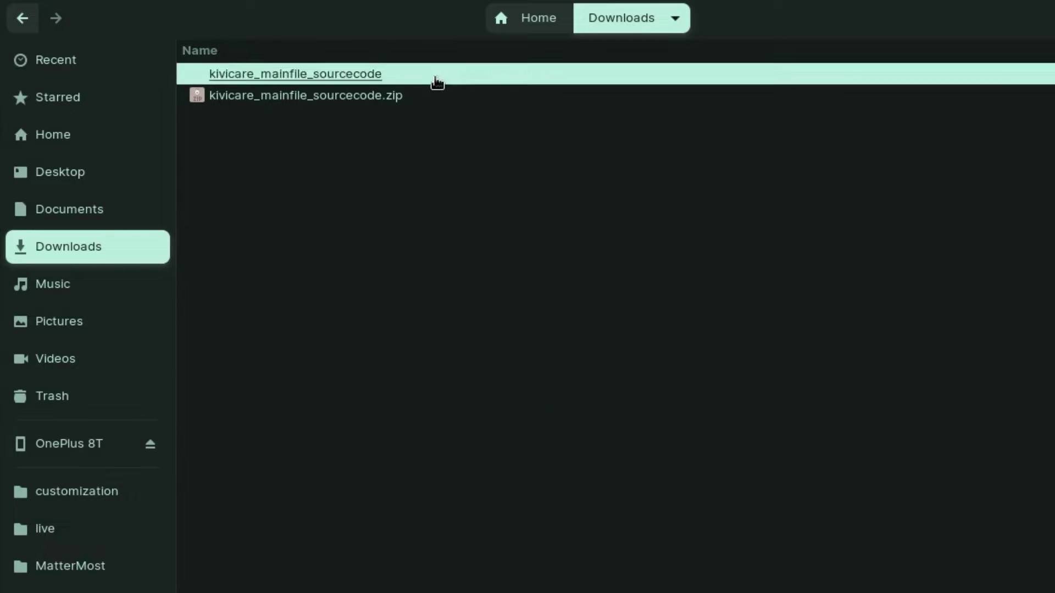
double_click(437, 82)
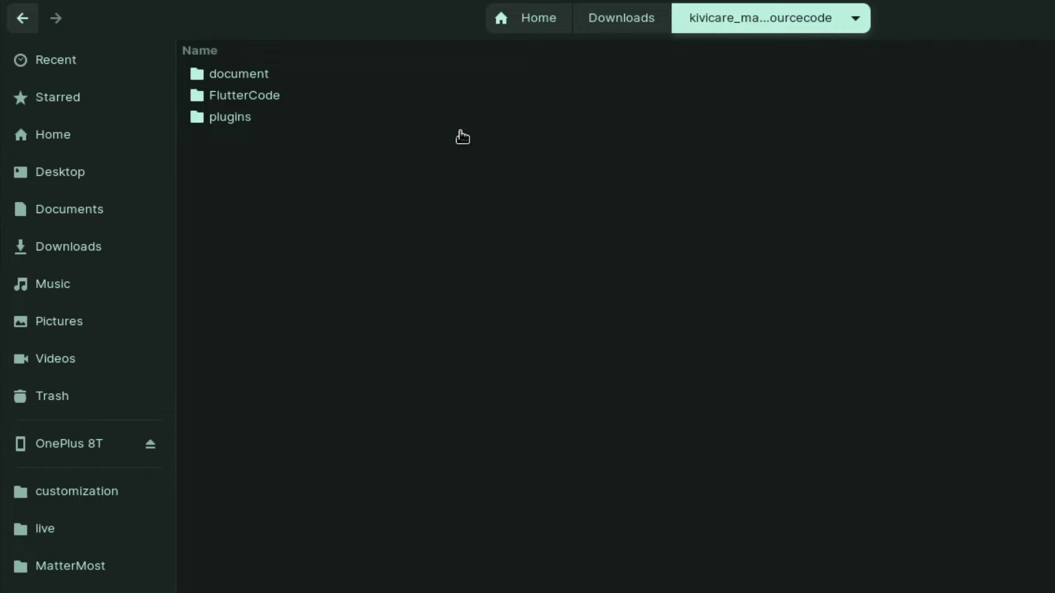
Look through the document, FlutterCode and plugins folders of the extracted source.
click(315, 85)
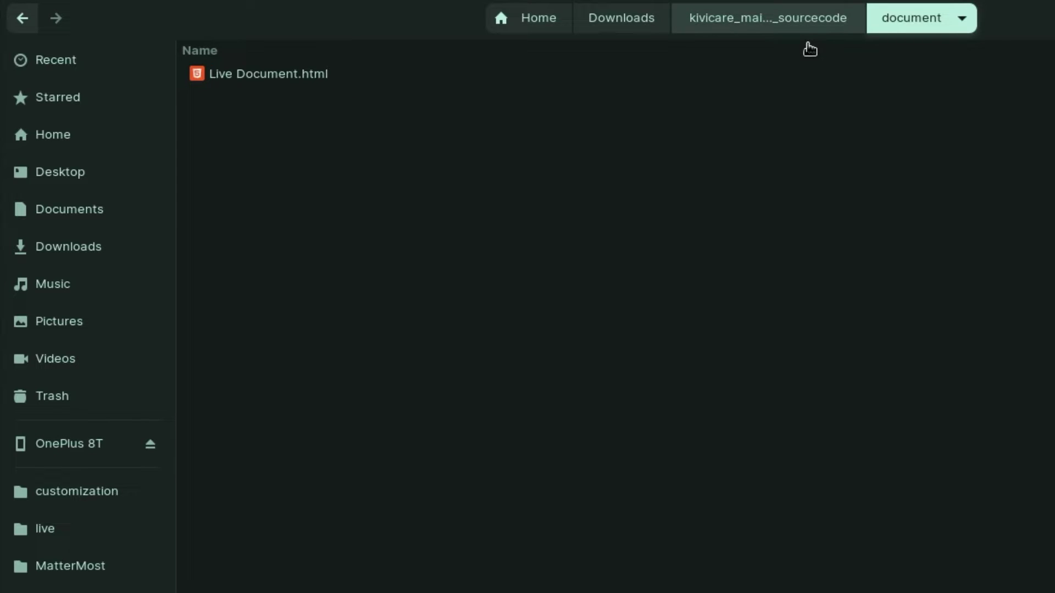
click(811, 23)
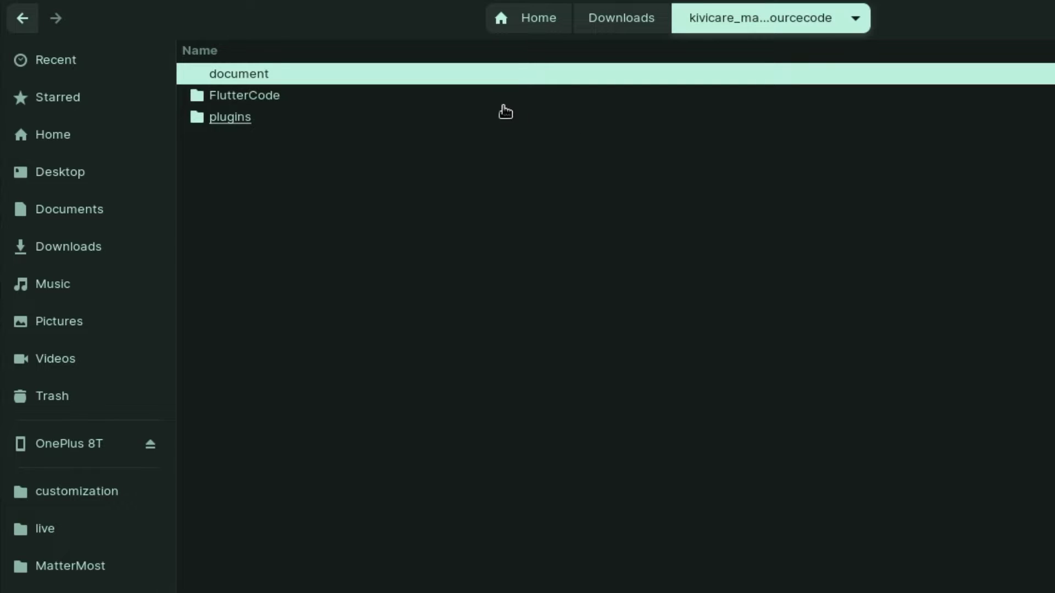
click(485, 95)
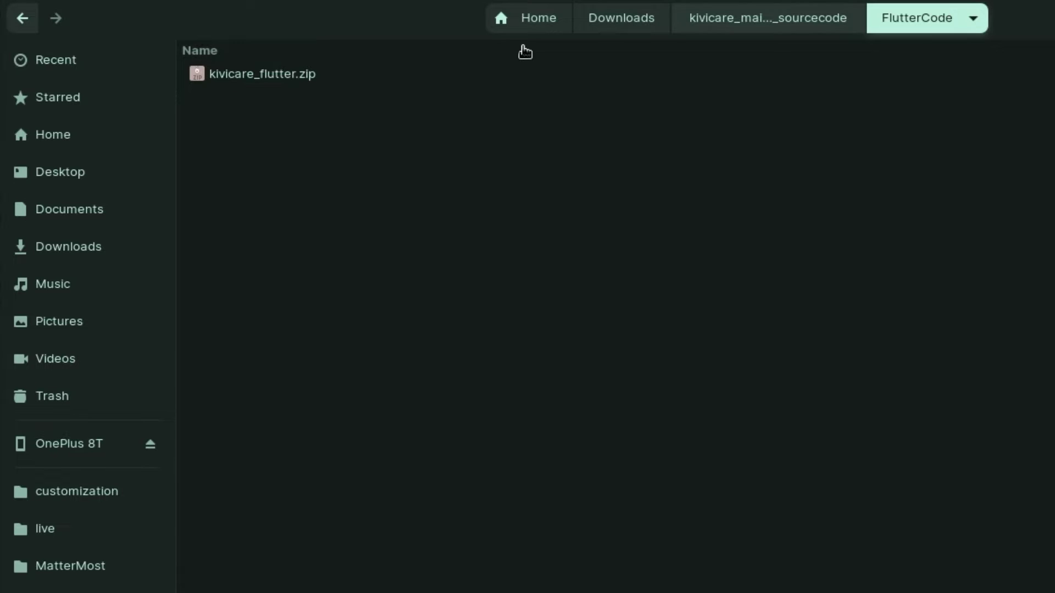
click(780, 28)
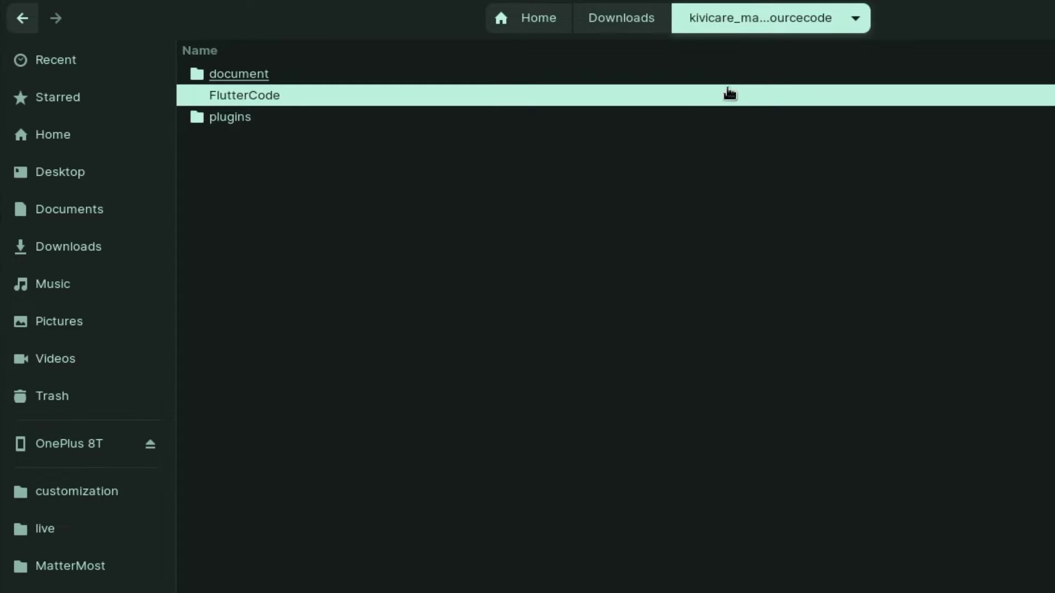
click(633, 125)
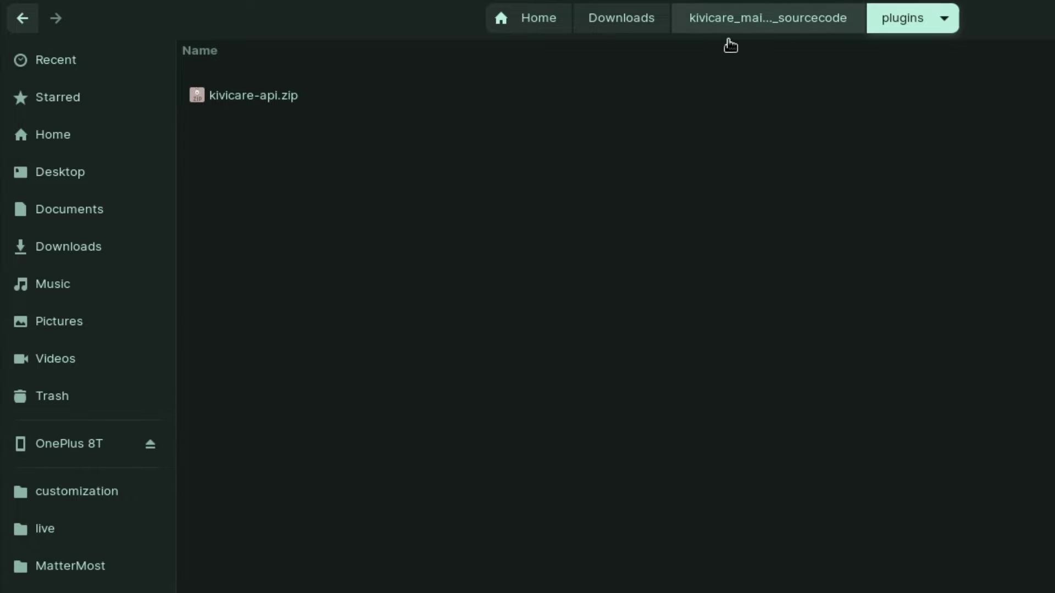
click(745, 26)
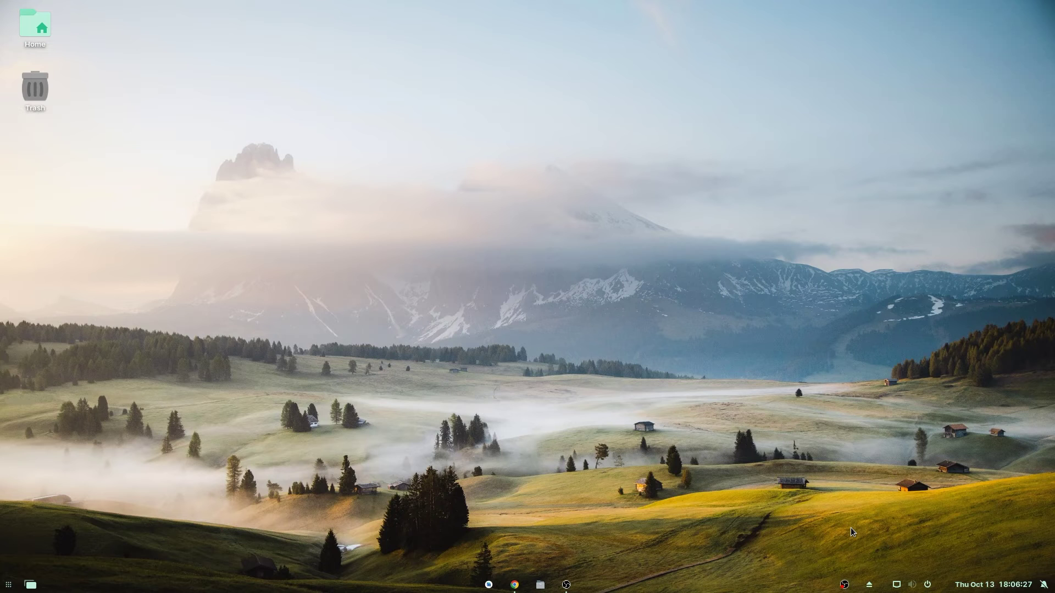
Go from the WordPress dashboard in Chrome through Plugins to the Add New page.
click(514, 585)
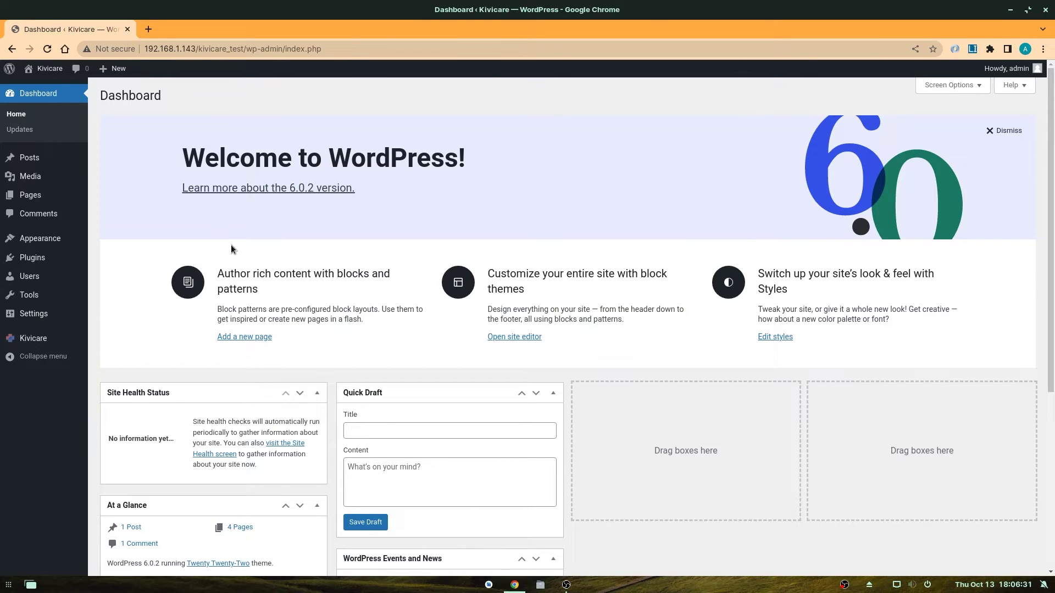
click(65, 261)
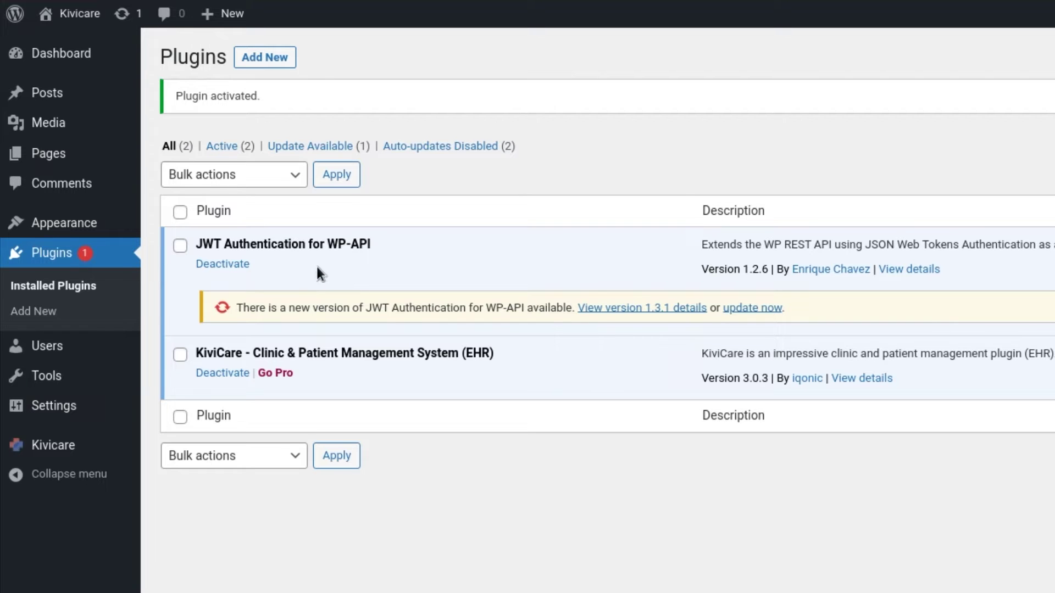
click(268, 58)
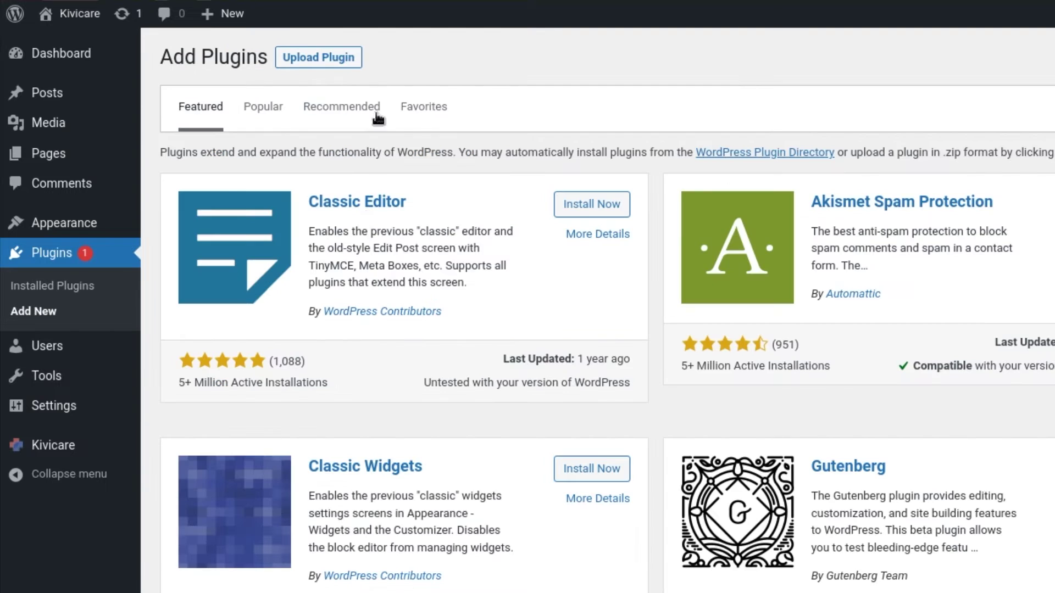
Upload kivicare-api.zip from the extracted plugins folder and install it.
click(352, 59)
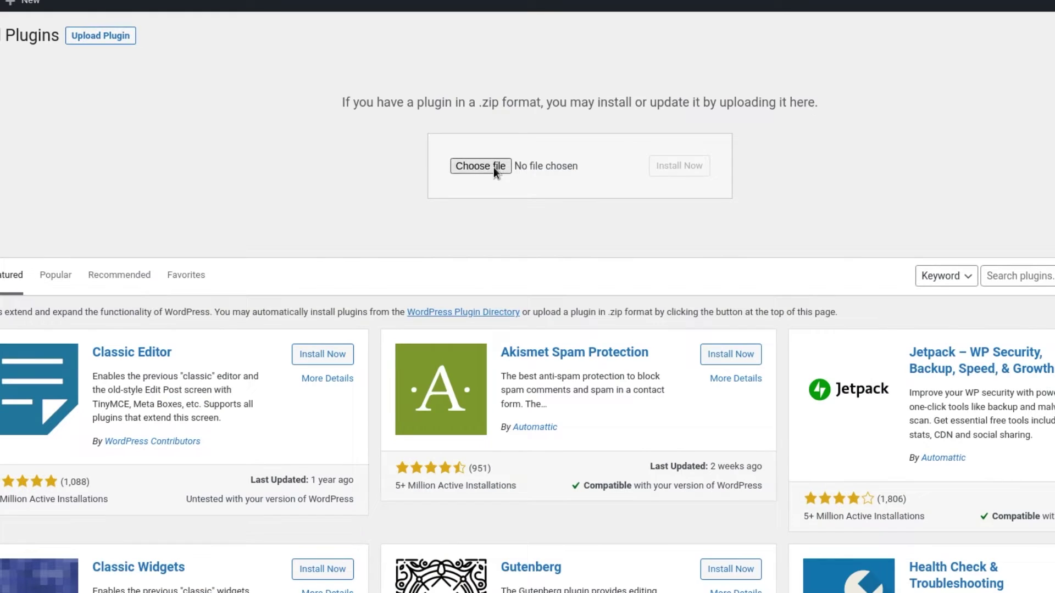
click(494, 167)
click(237, 139)
key(Return)
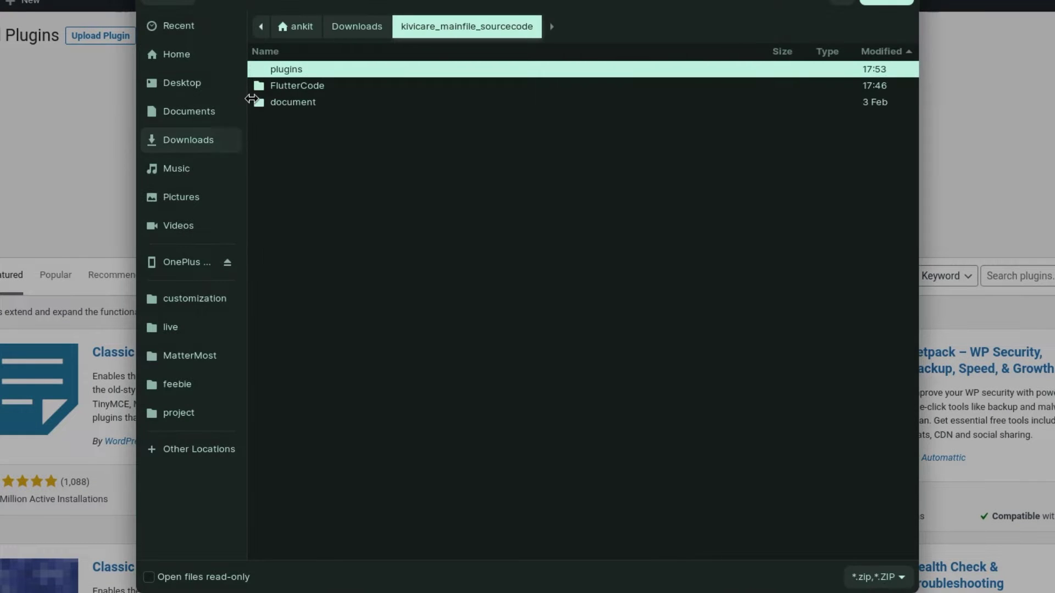
key(Return)
key(Down)
key(Return)
click(678, 169)
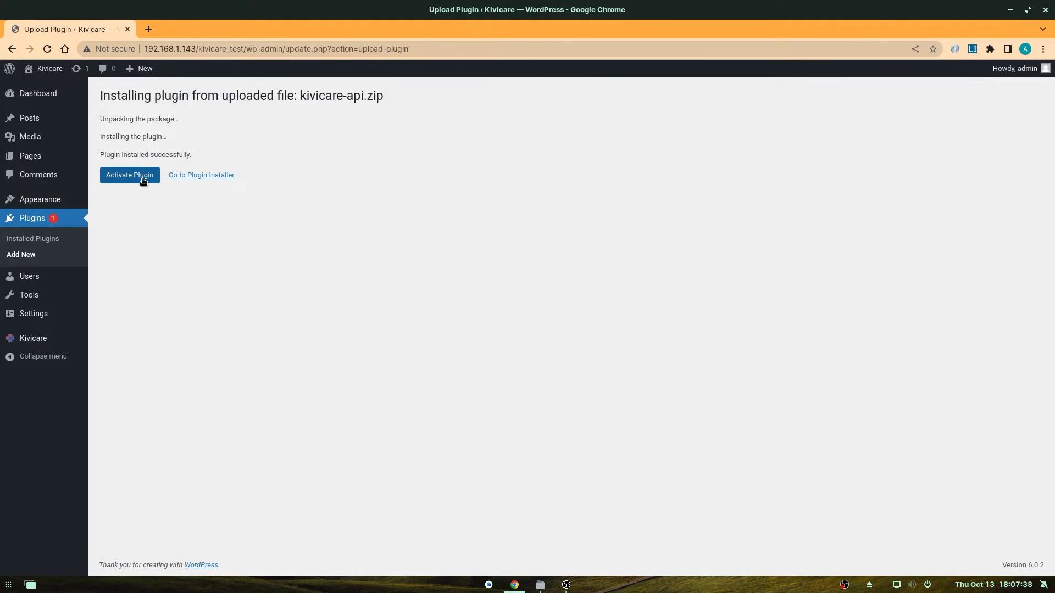
Activate kivicare-api and check JWT Authentication for WP-API in the plugin list.
click(141, 178)
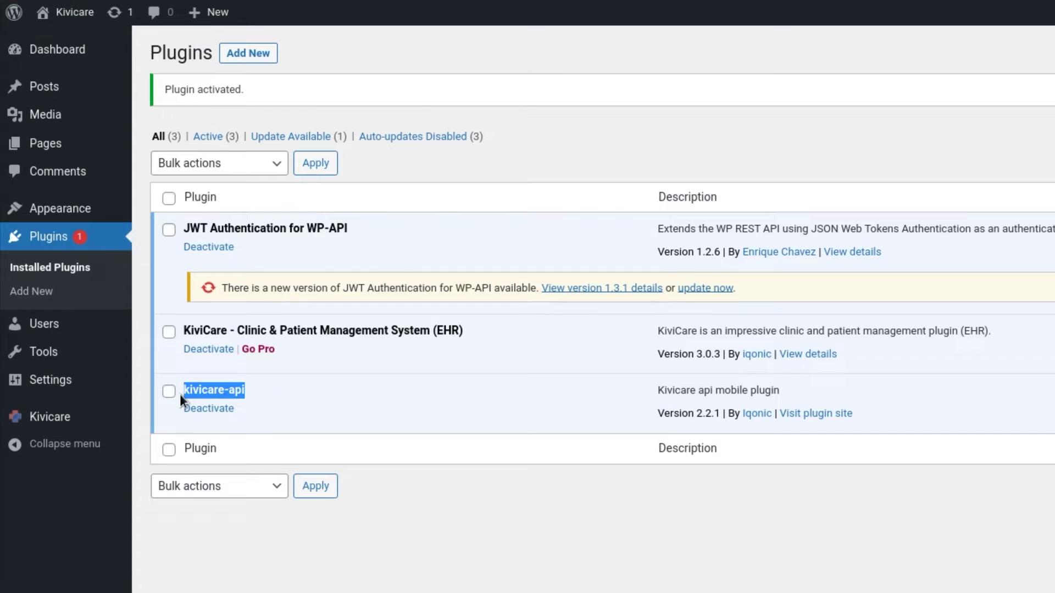
drag(348, 229, 184, 230)
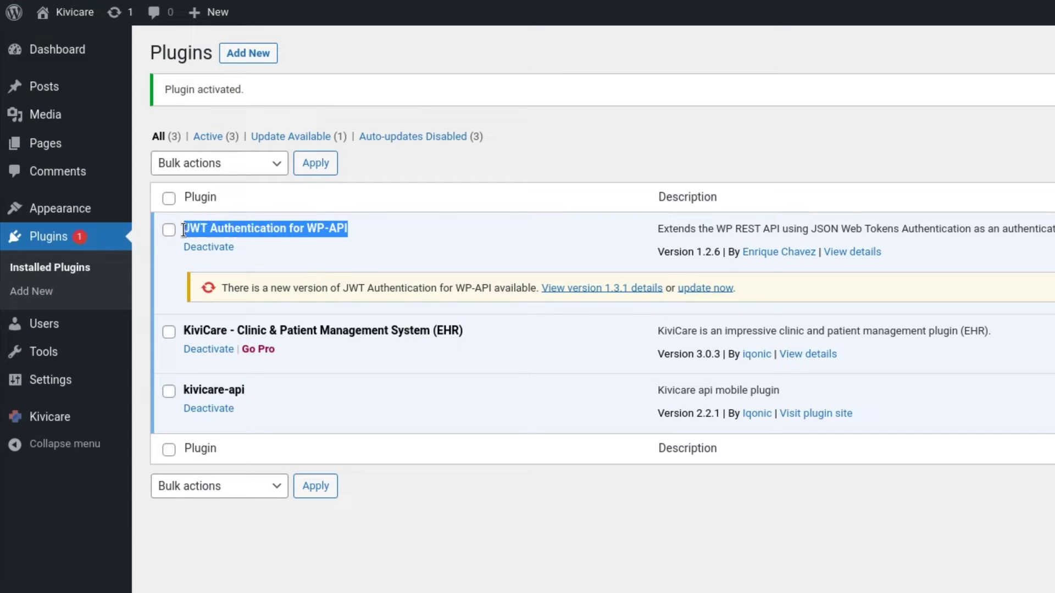
click(459, 229)
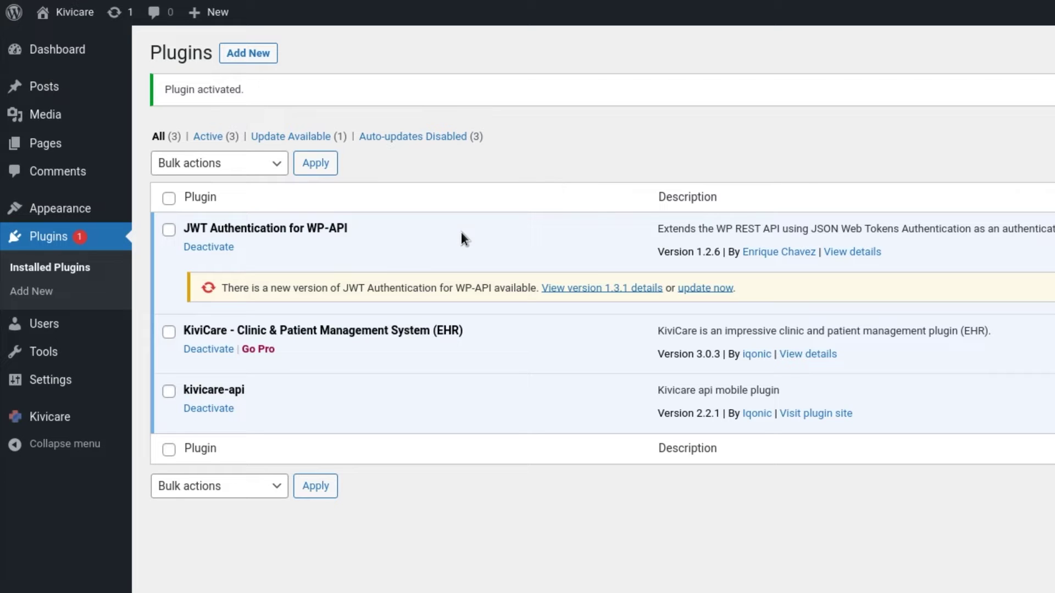
Under Settings > Permalinks, choose the Post name (/%postname%/) structure and save.
click(93, 386)
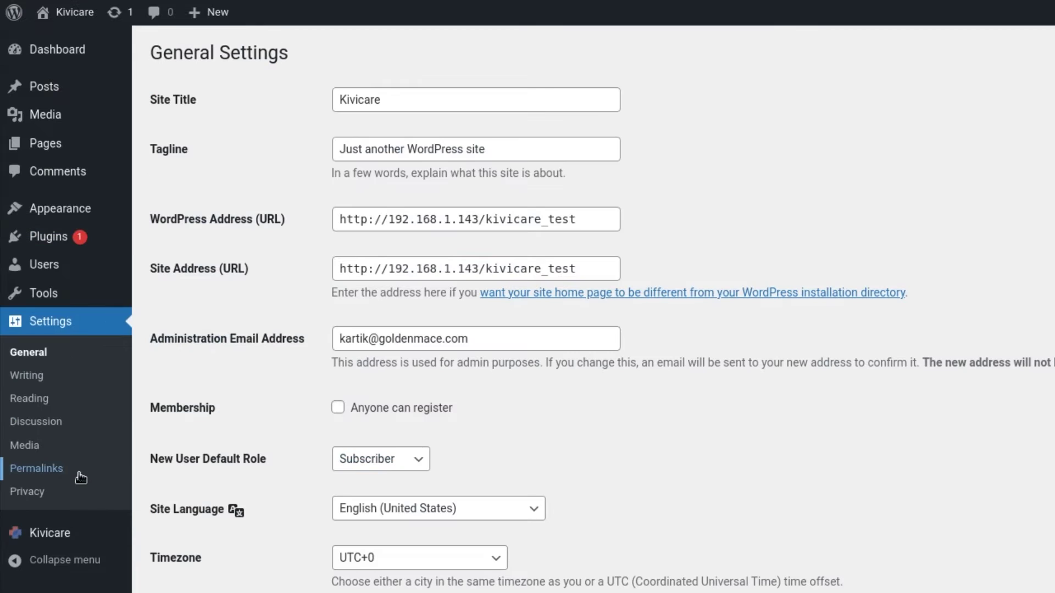
click(65, 472)
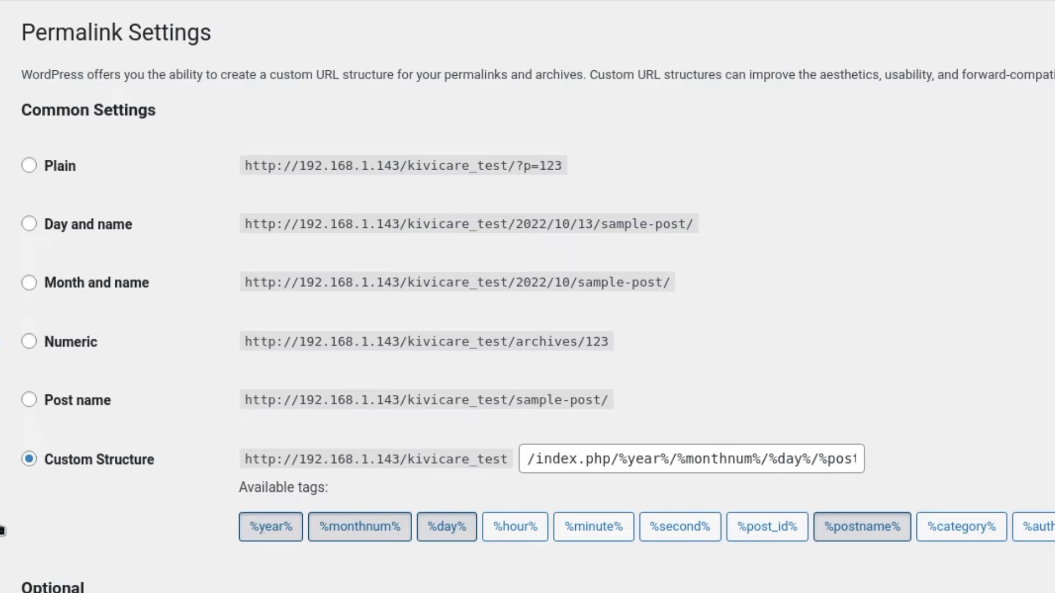
click(31, 402)
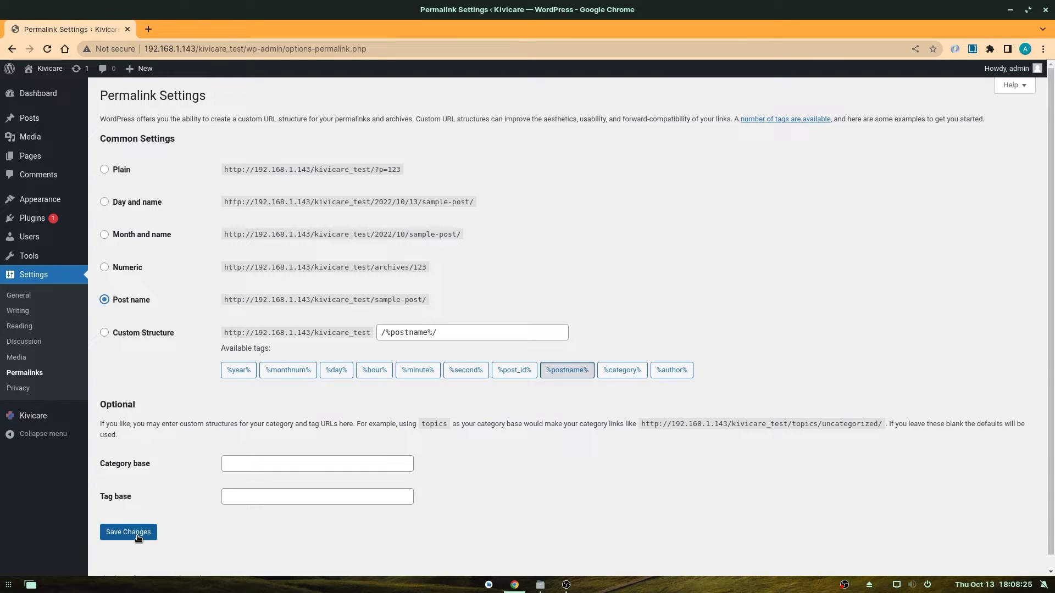
click(137, 540)
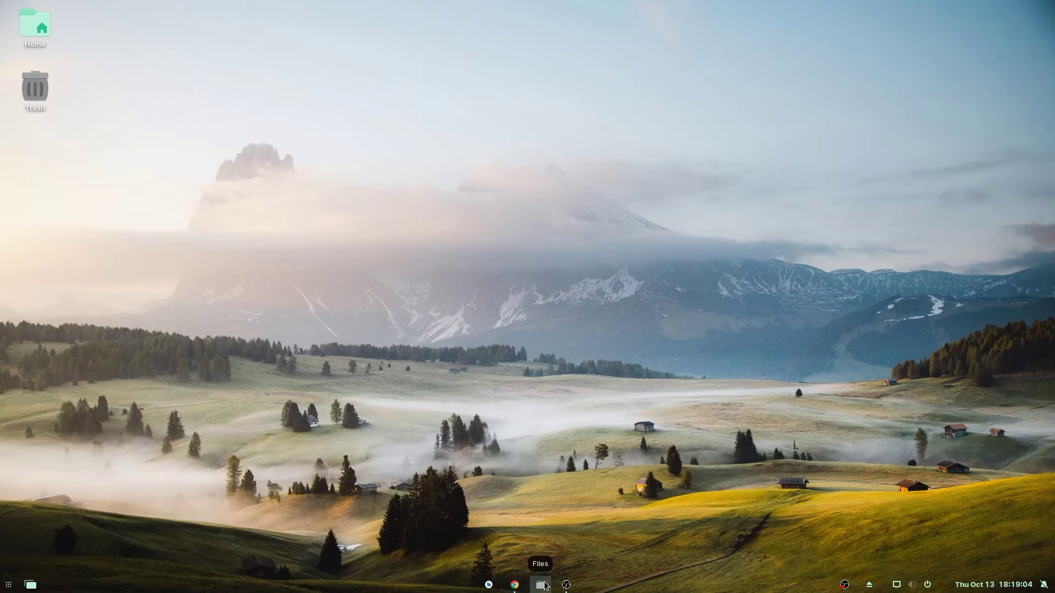
Copy kivicare_flutter.zip from the extracted source's FlutterCode folder.
click(541, 585)
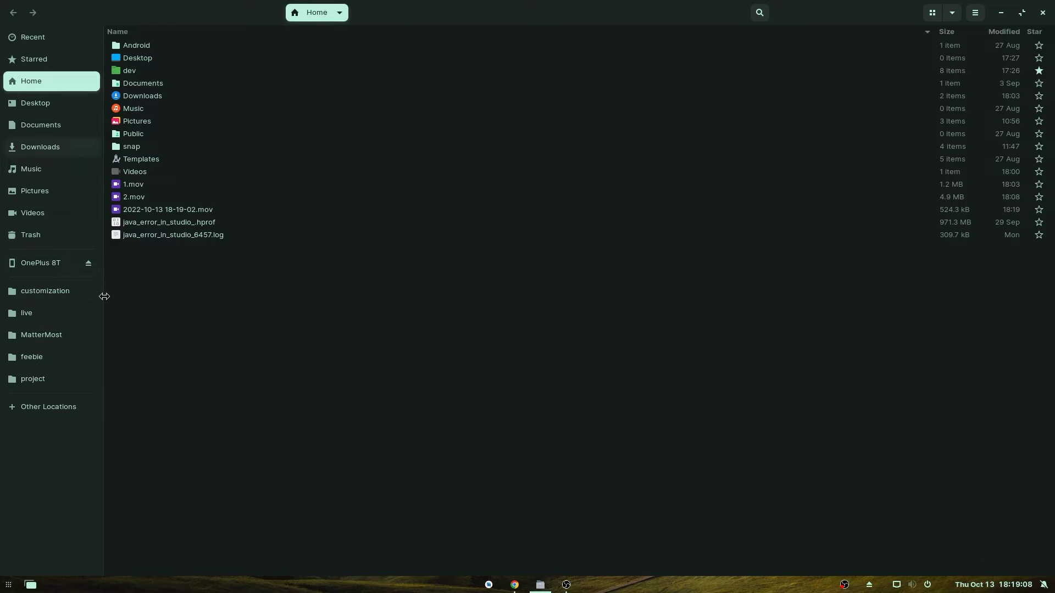
click(40, 147)
double_click(243, 45)
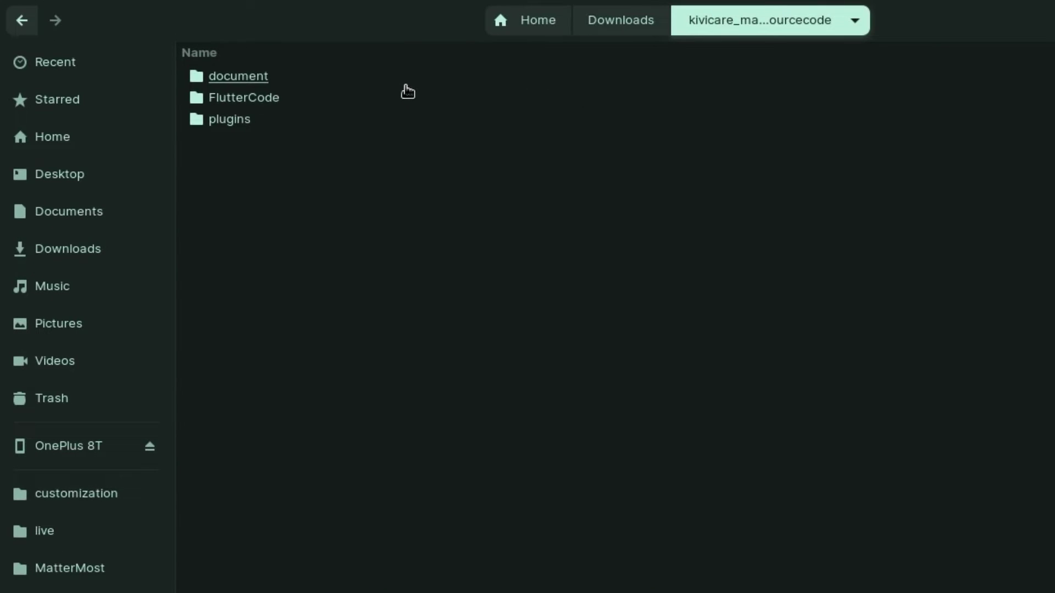
double_click(407, 94)
right_click(418, 83)
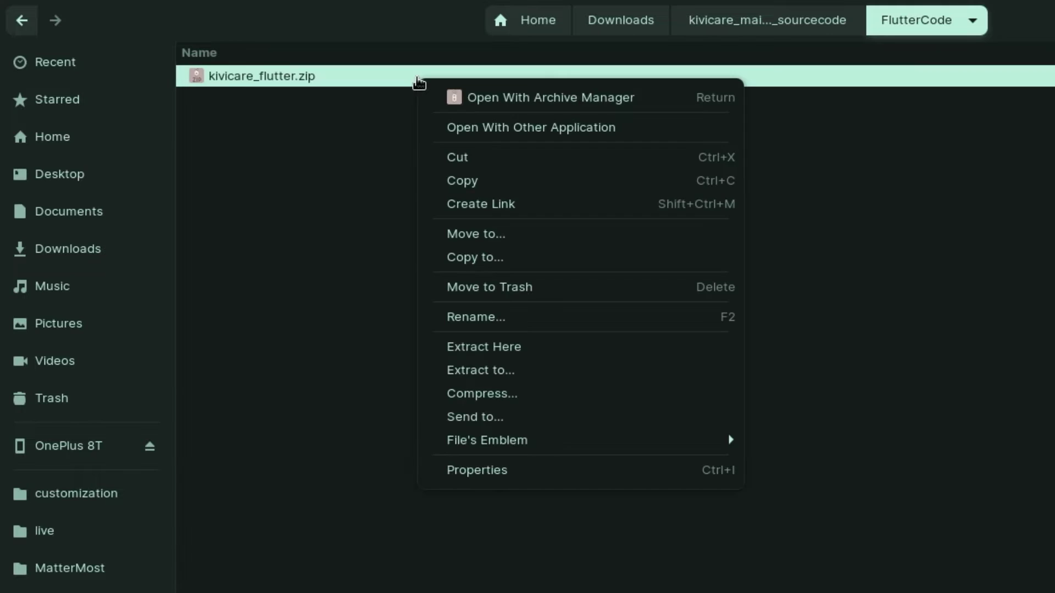
click(445, 181)
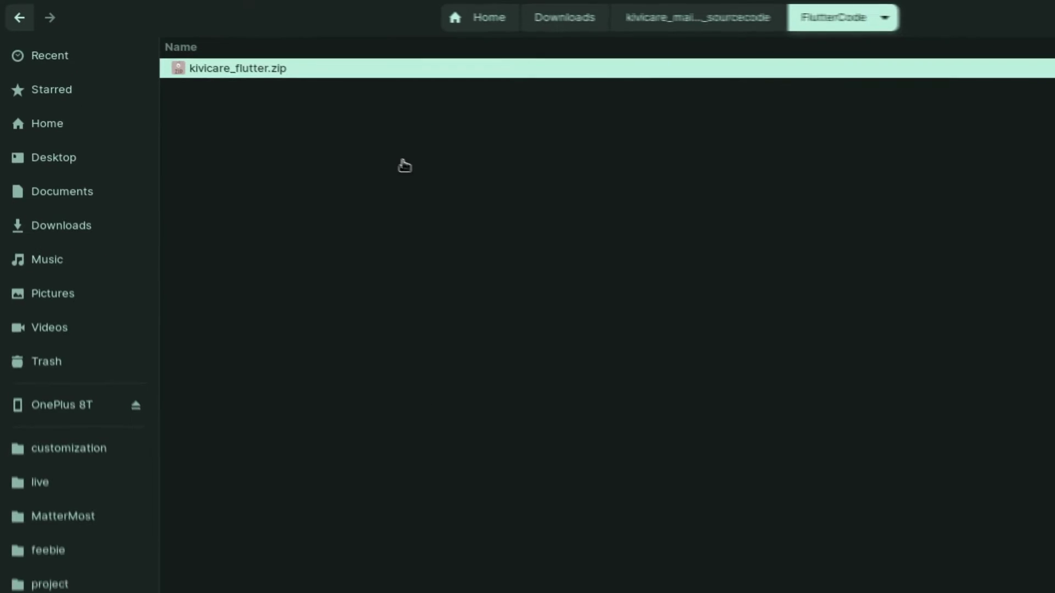
Paste the zip into dev/project, extract kivicare_flutter there, and close Files.
click(109, 591)
right_click(448, 238)
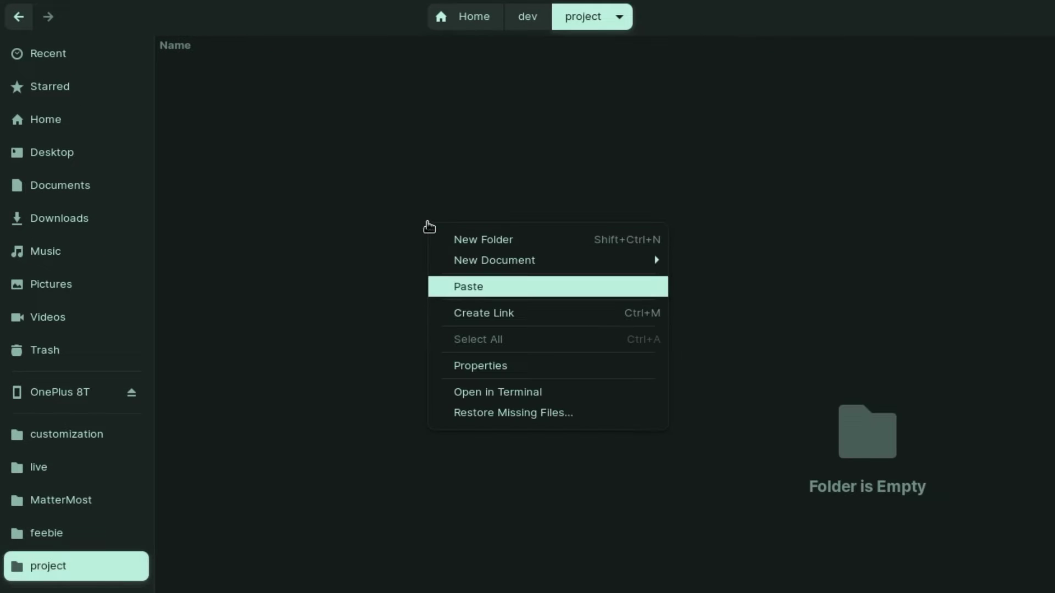
click(475, 287)
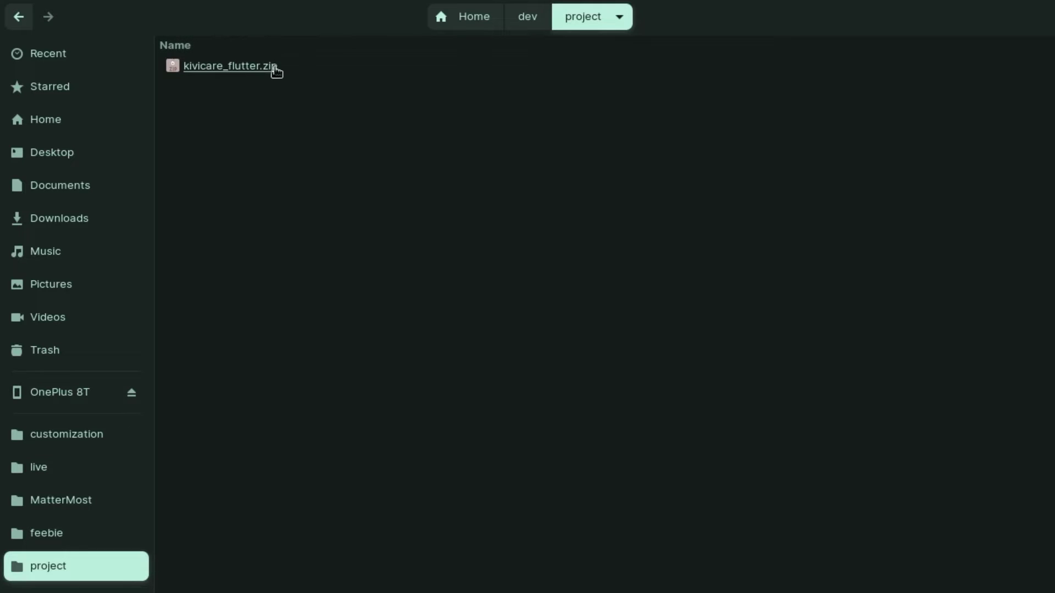
right_click(306, 72)
key(Down)
key(Down)
key(Down)
key(Down)
key(Down)
key(Down)
key(Down)
key(Down)
key(Down)
key(Down)
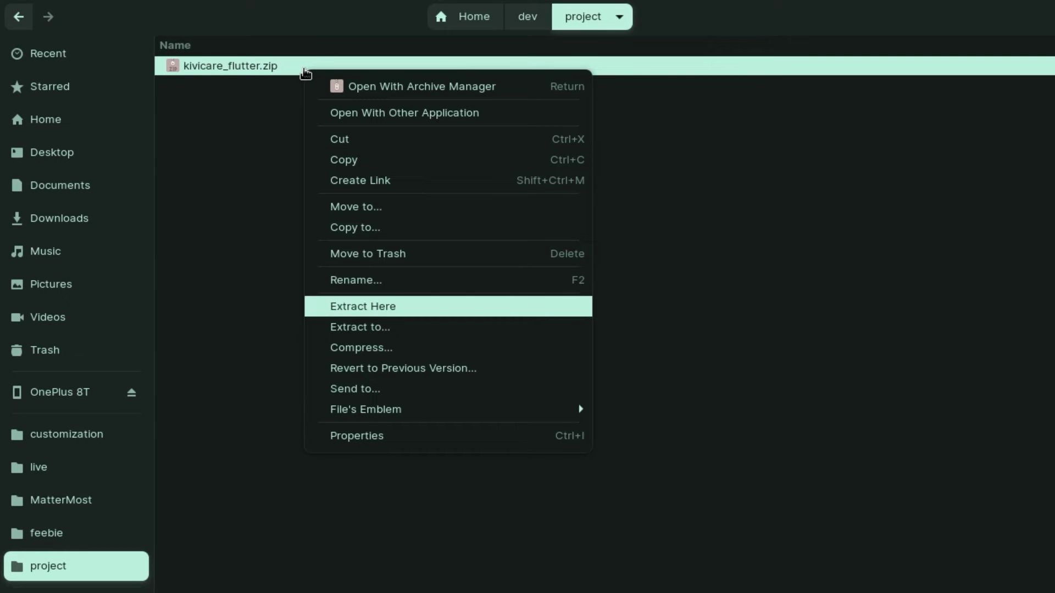
key(Return)
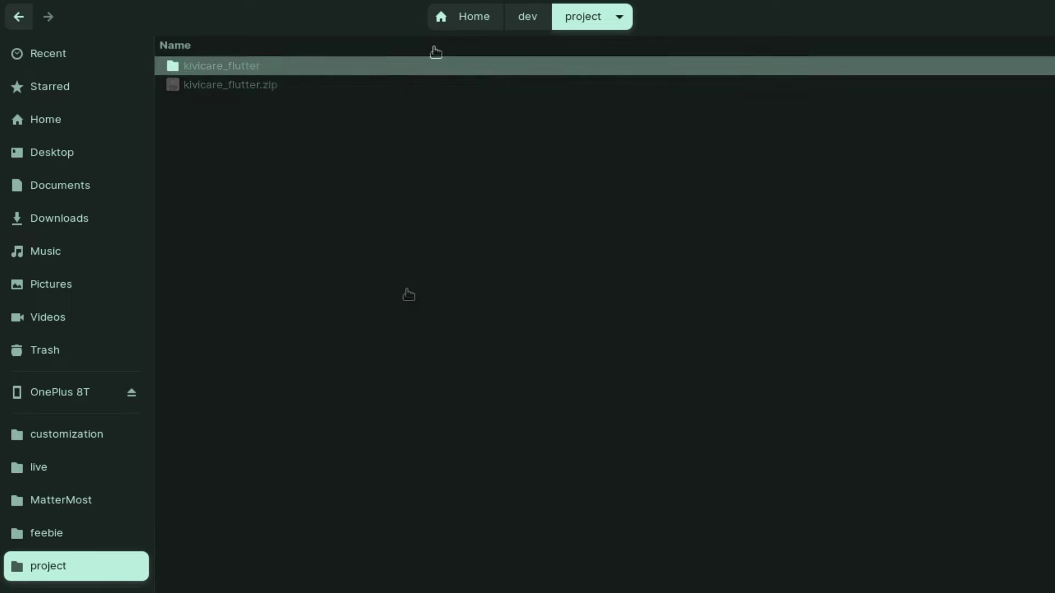
click(397, 72)
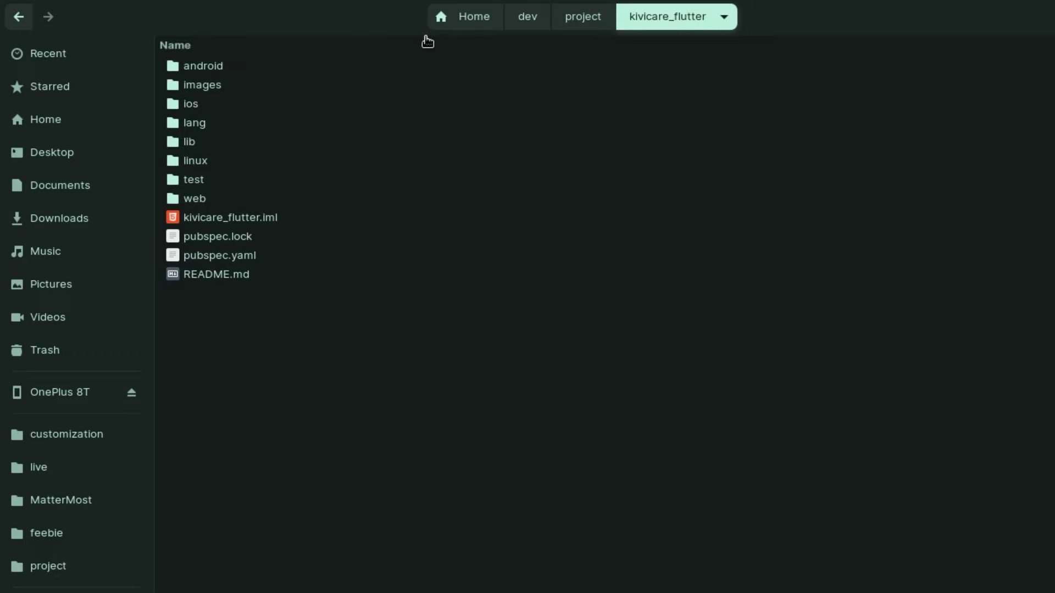
click(583, 19)
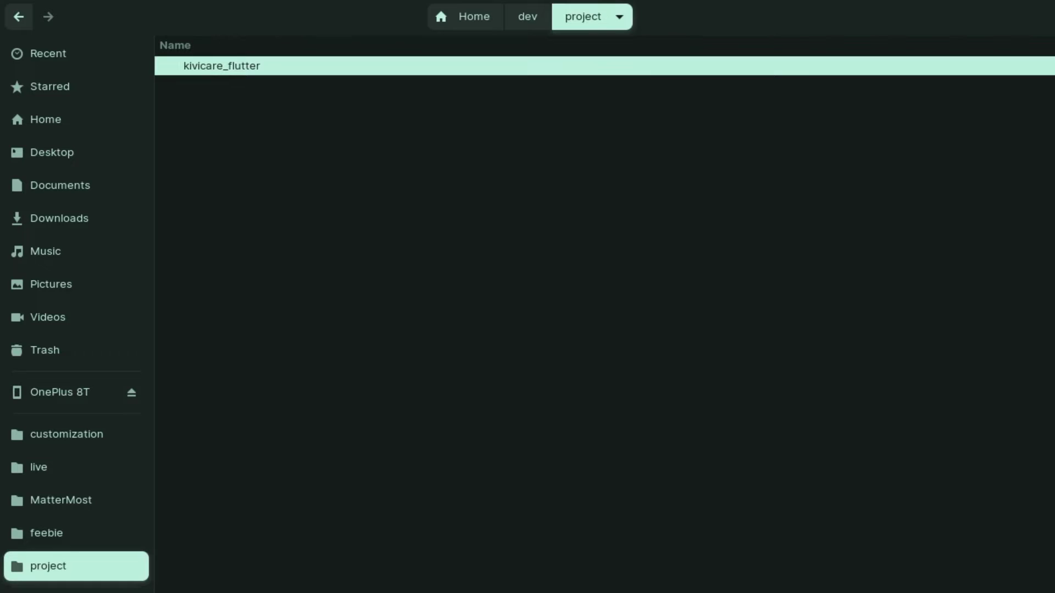
key(ctrl+w)
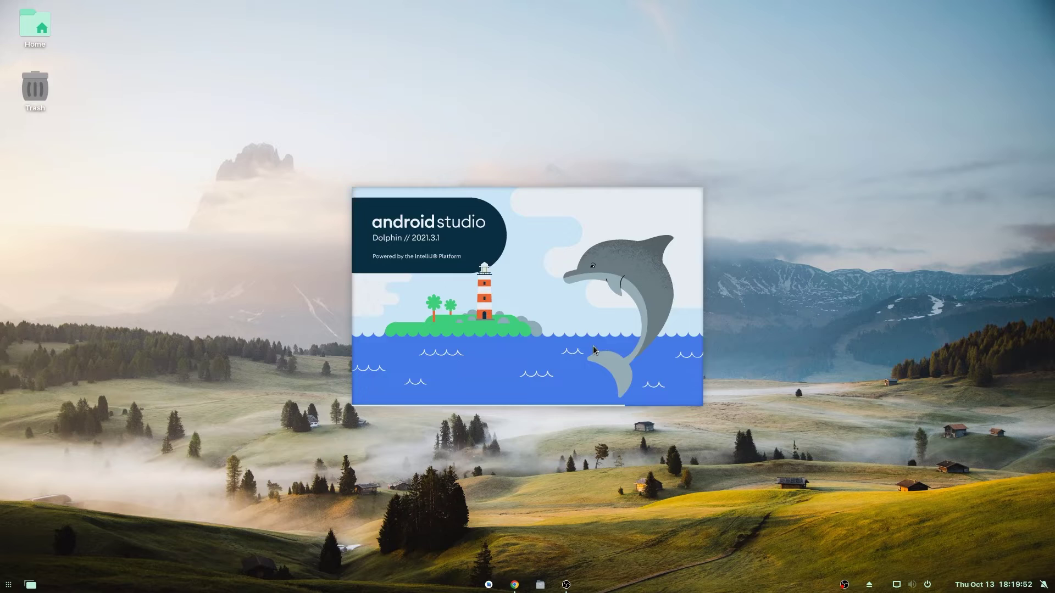
Open dev/project/kivicare_flutter from the Welcome screen and bring up File > Settings.
click(686, 143)
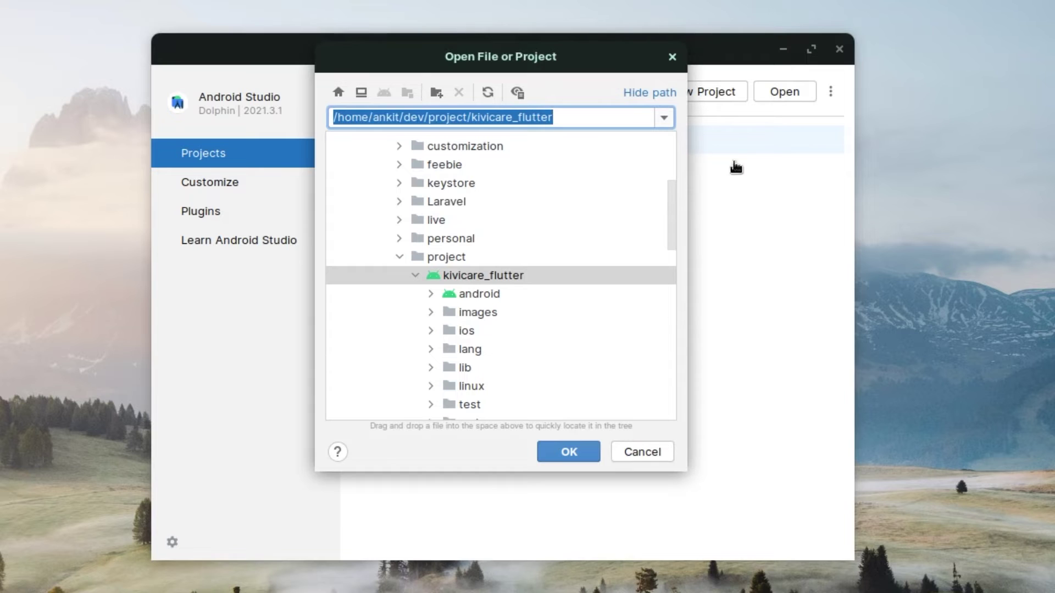
click(521, 275)
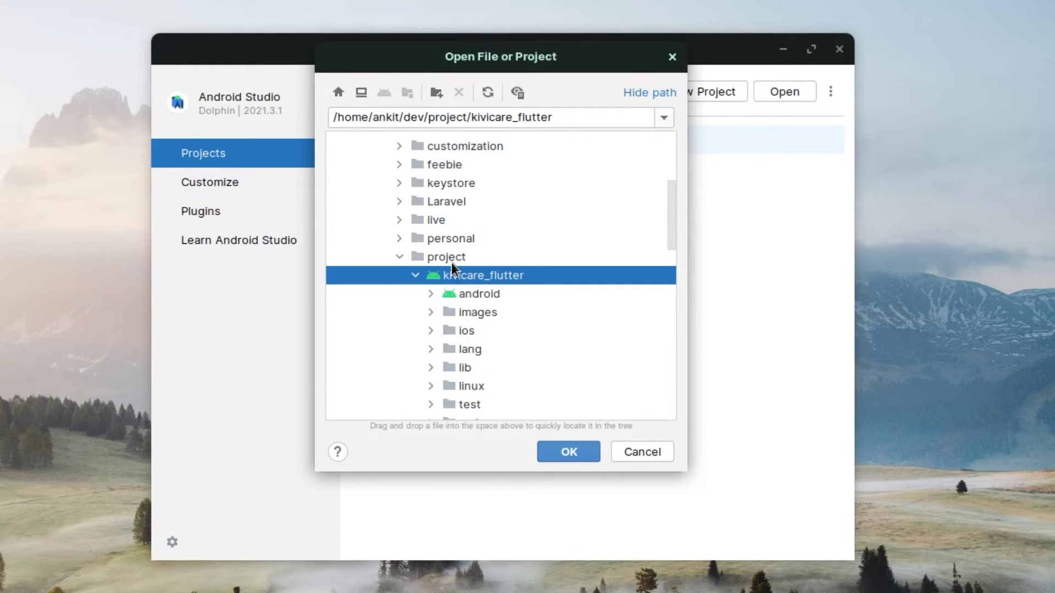
click(581, 451)
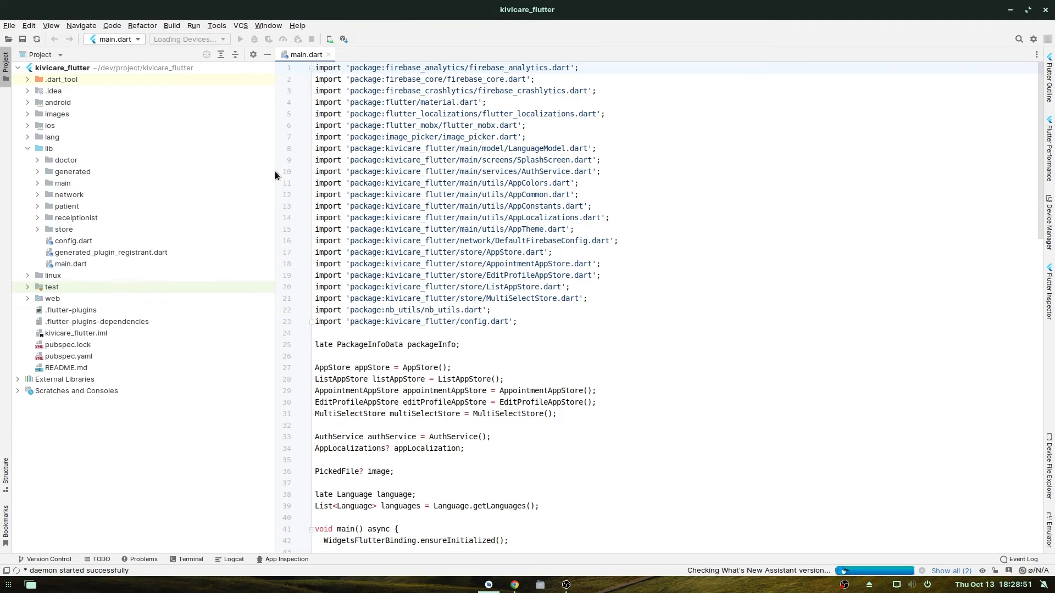
drag(240, 163, 224, 160)
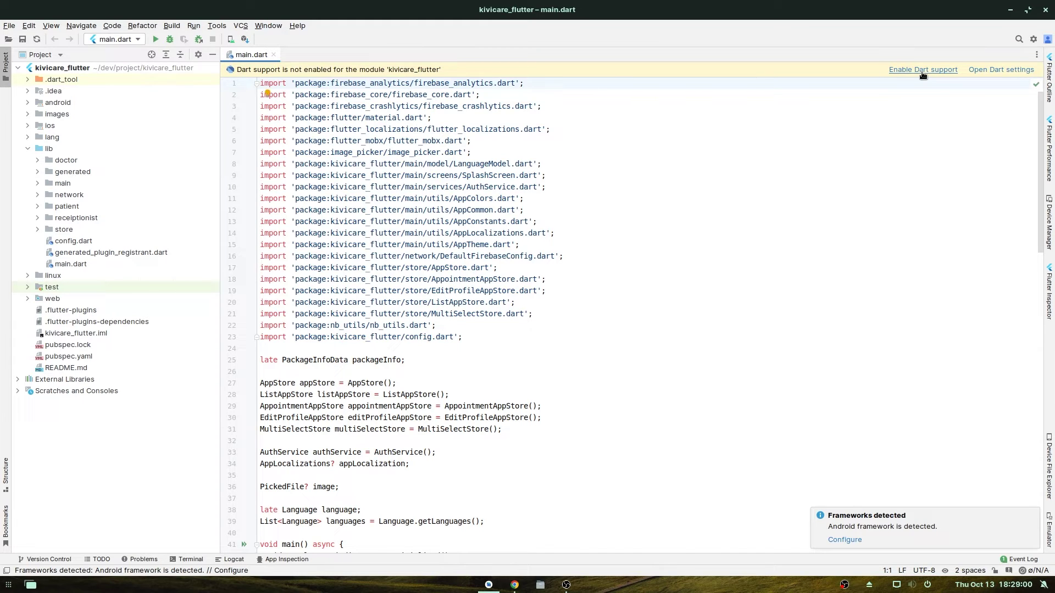
click(10, 25)
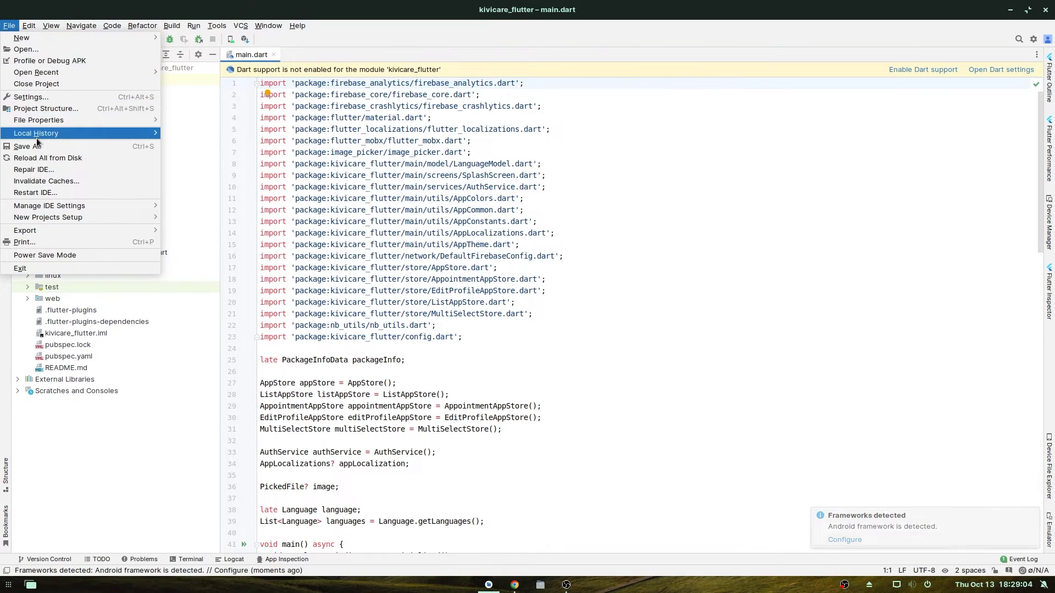
click(37, 101)
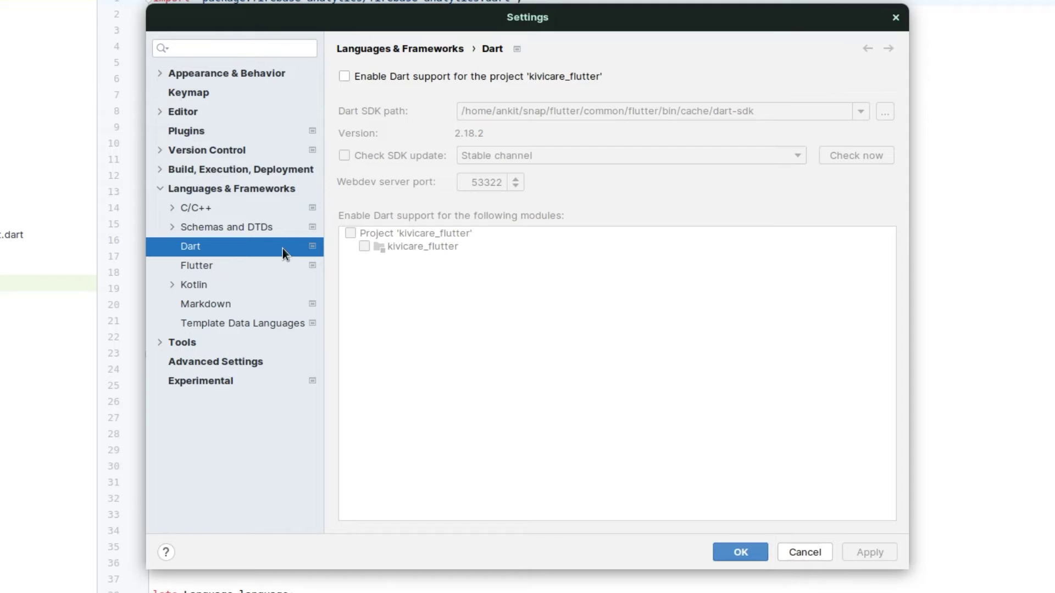
Enable Dart support with the Flutter Dart SDK 2.18.2 for the kivicare_flutter module, and apply.
click(344, 77)
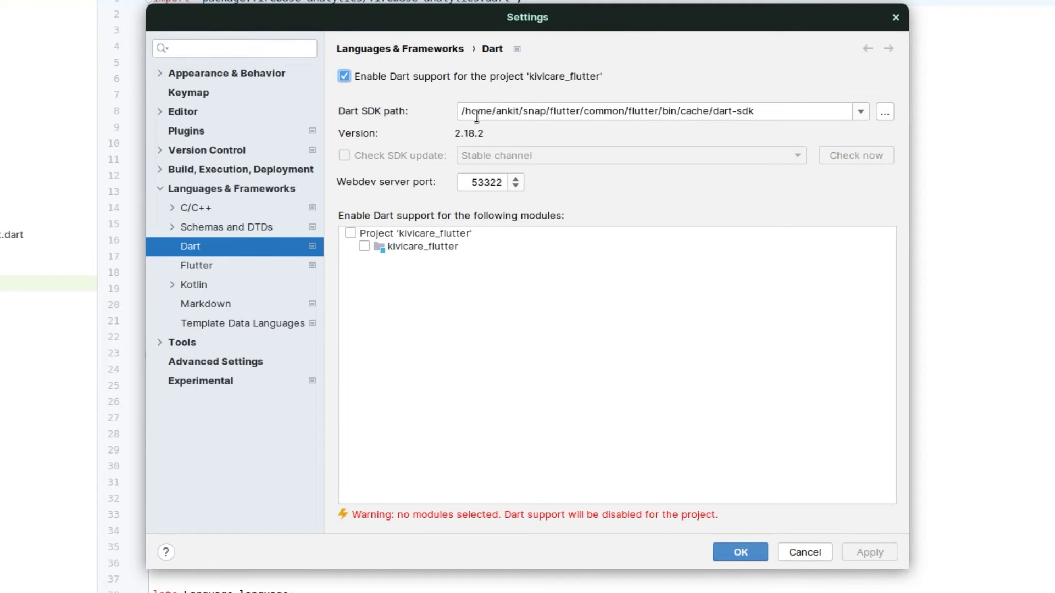
click(860, 113)
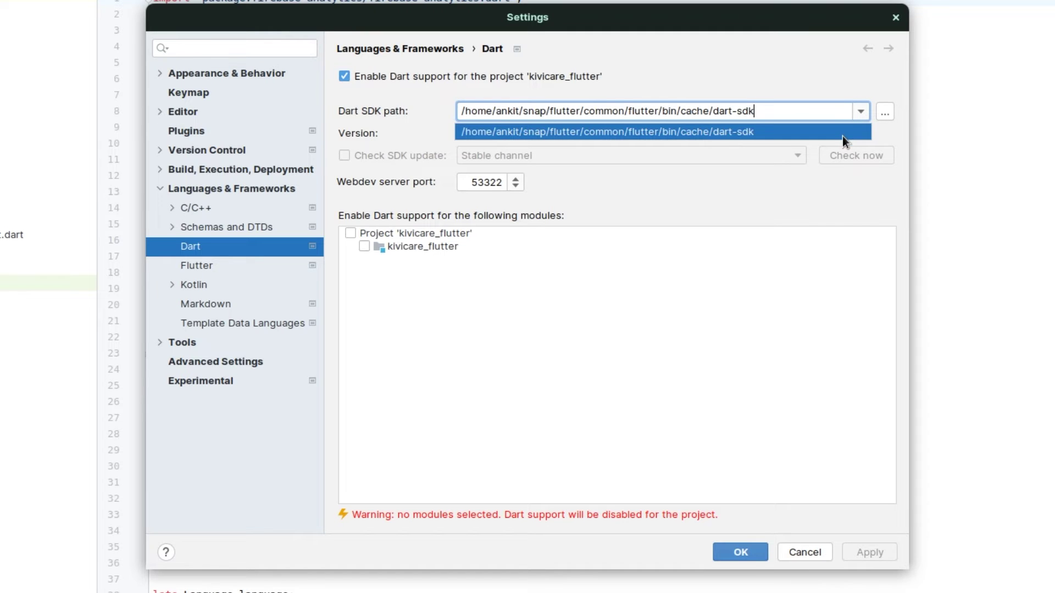
click(856, 109)
click(879, 113)
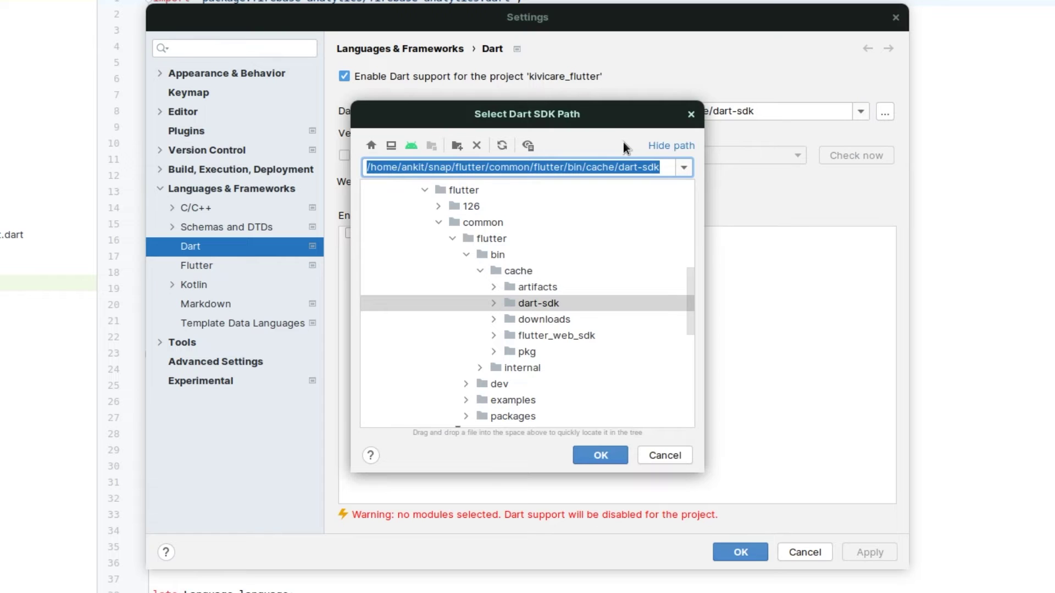
click(691, 113)
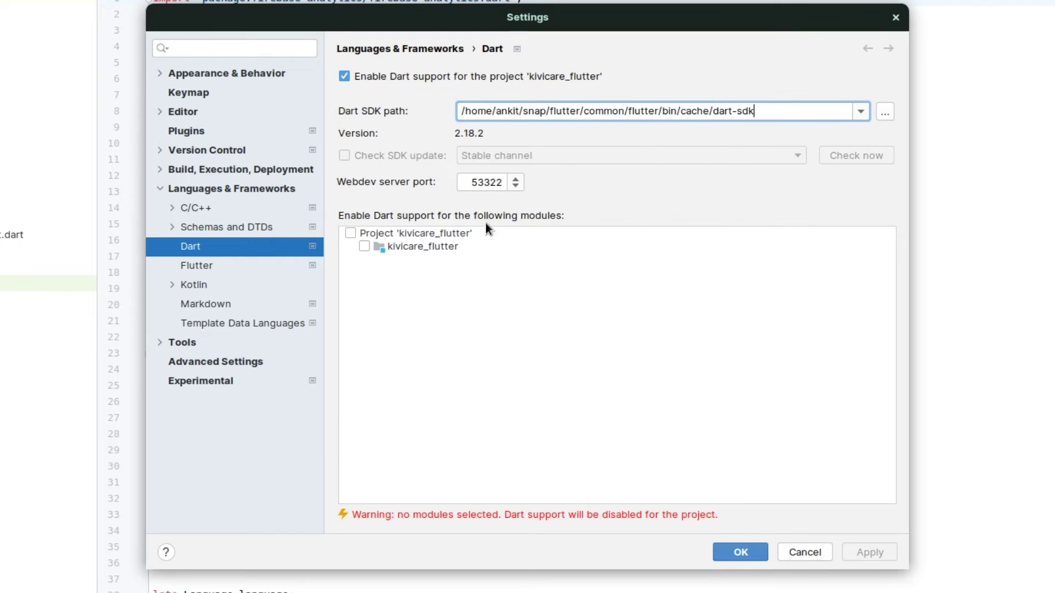
click(350, 228)
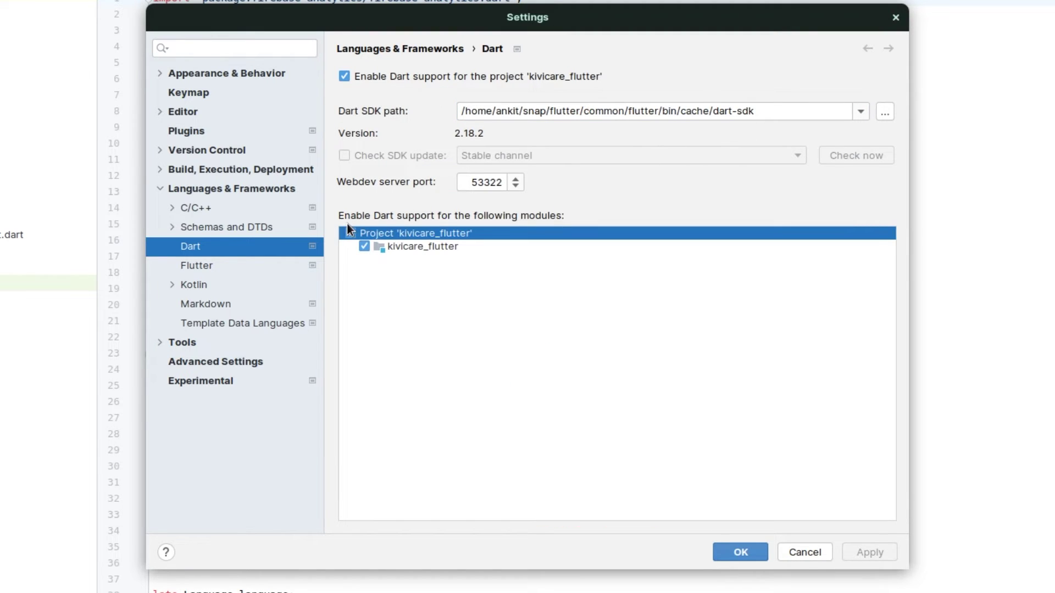
click(855, 557)
click(742, 551)
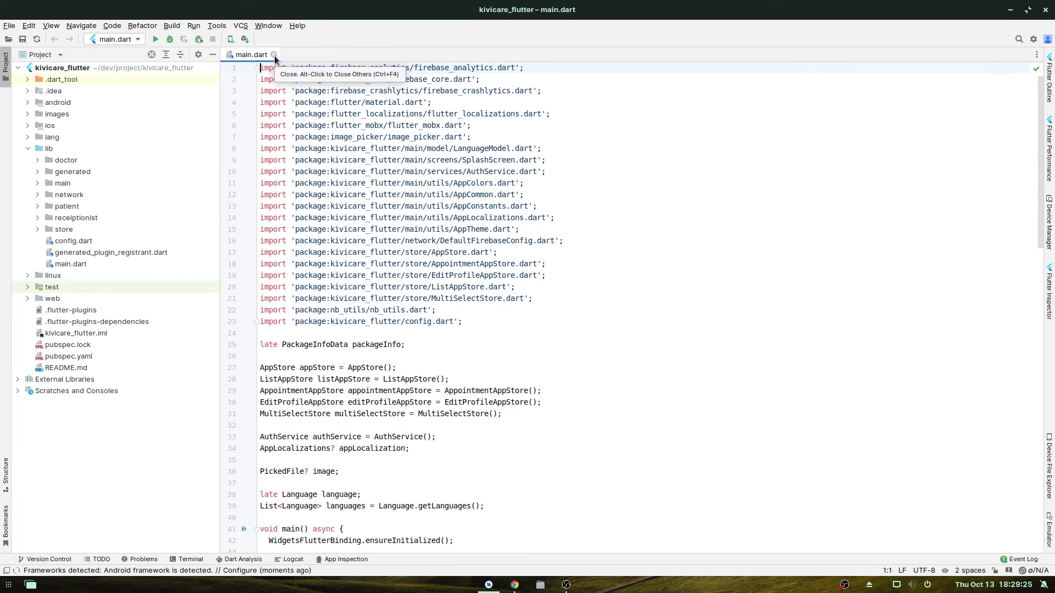
Run Pub get from pubspec.yaml, then Flutter Clean from the Tools menu.
double_click(75, 357)
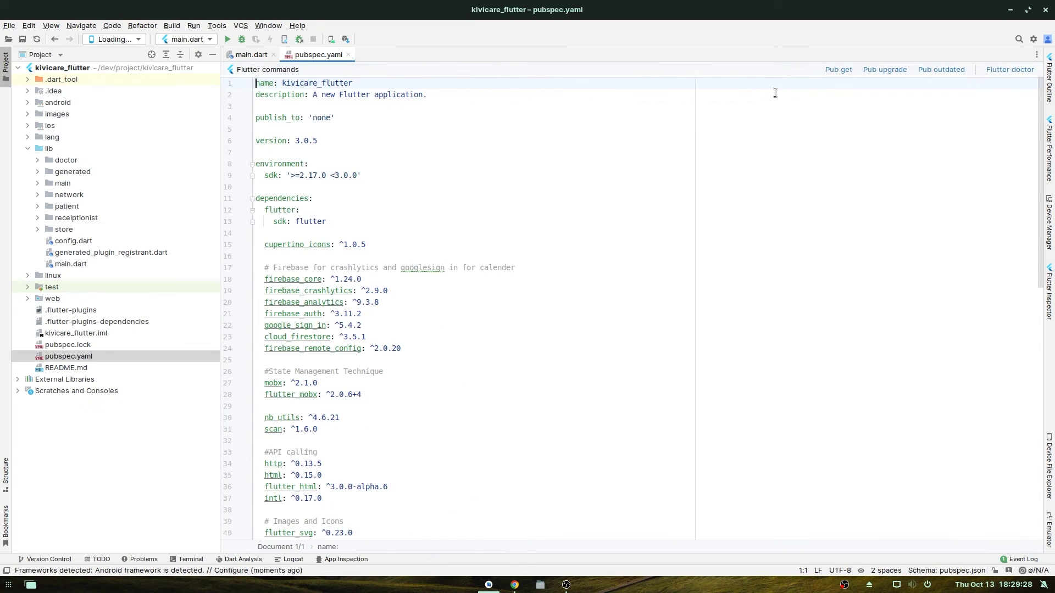
click(840, 70)
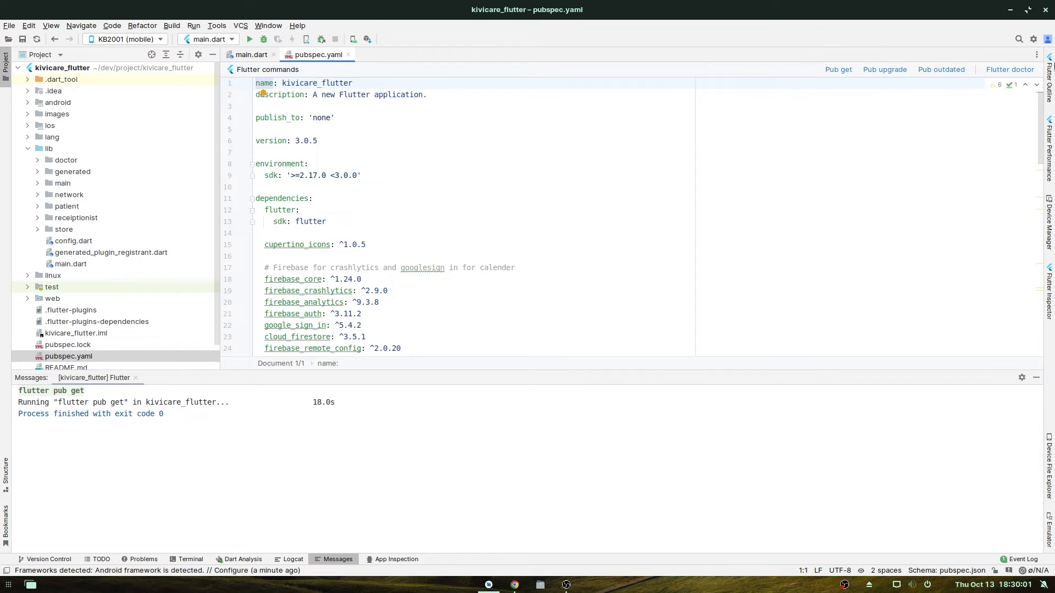
click(216, 26)
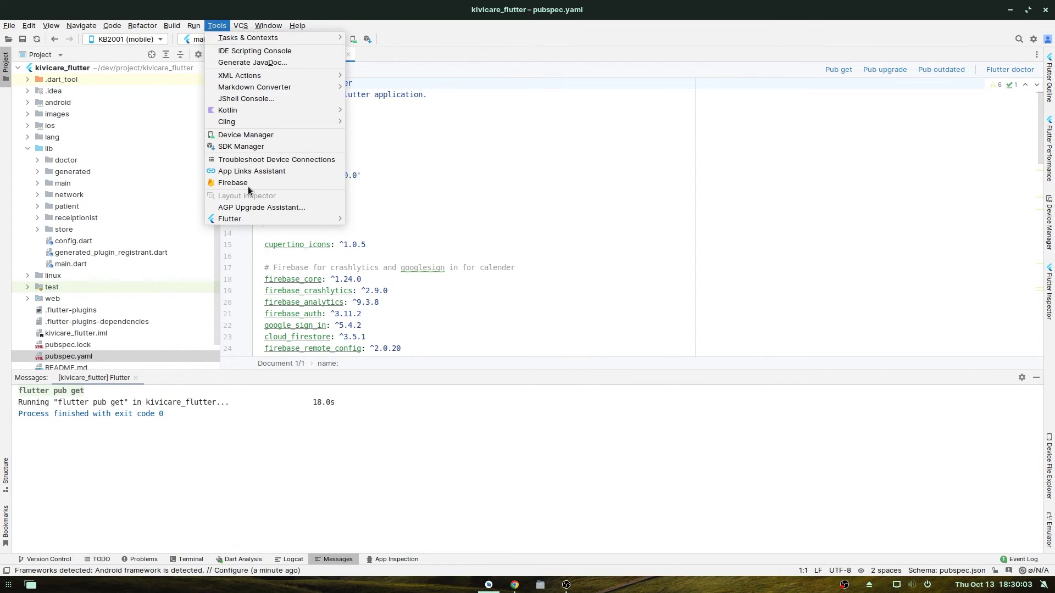
mouse_move(259, 218)
click(401, 276)
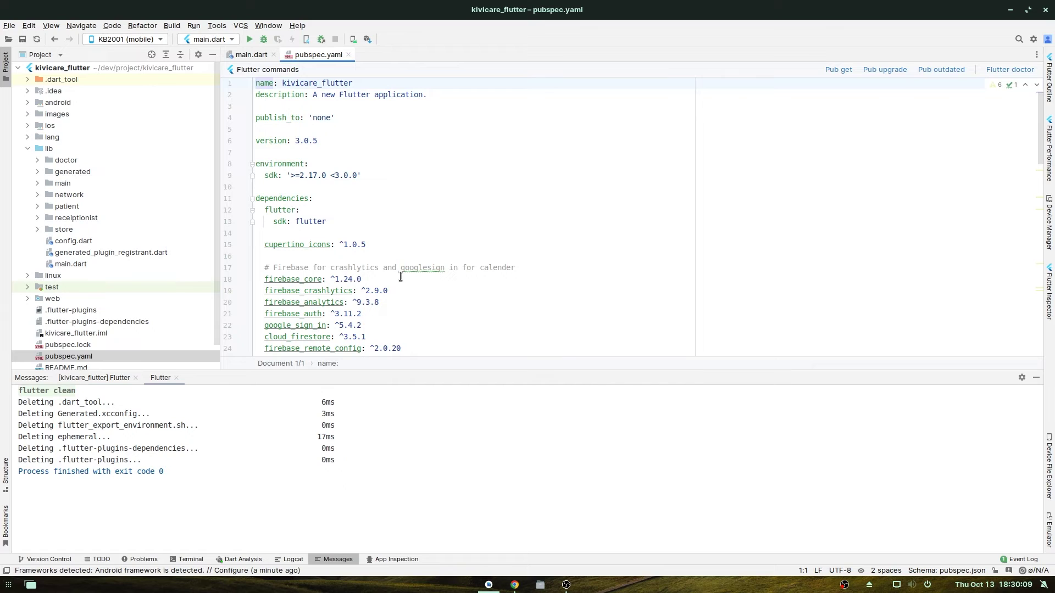
Fetch the packages again with Flutter Pub Get after cleaning.
click(223, 27)
mouse_move(286, 222)
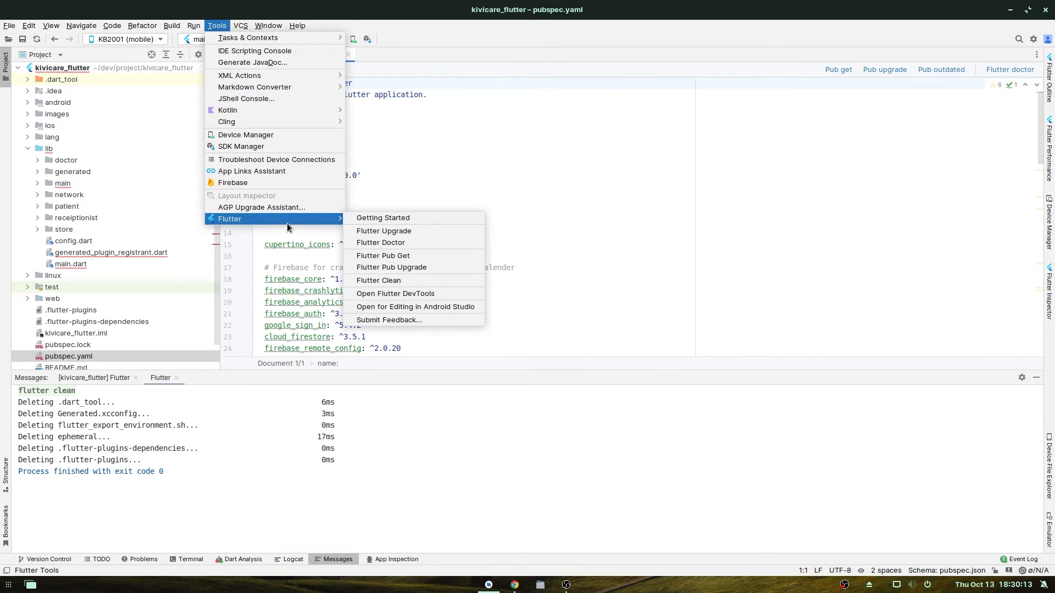
click(379, 256)
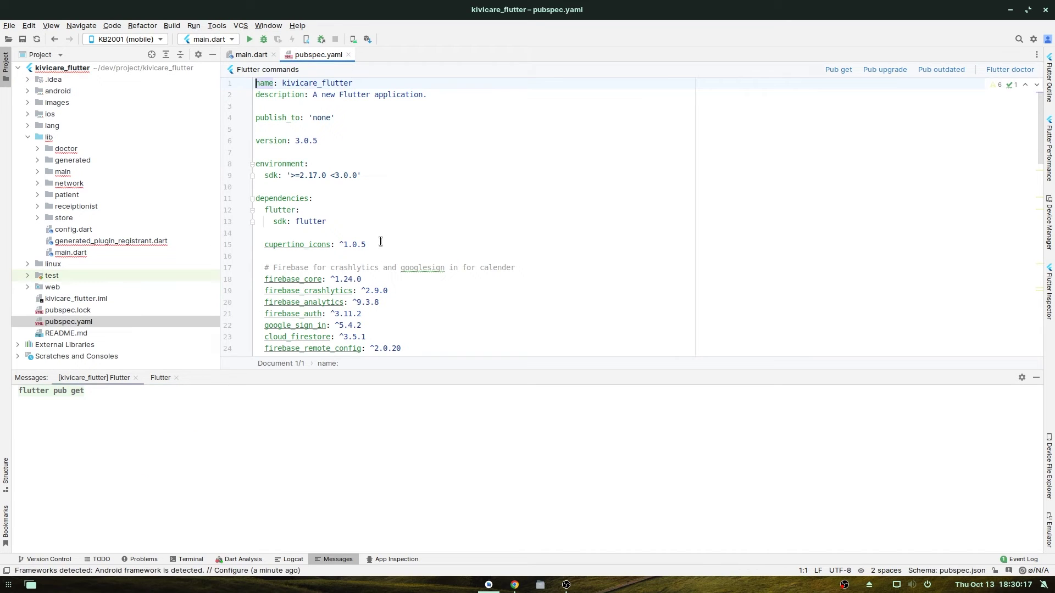
click(395, 190)
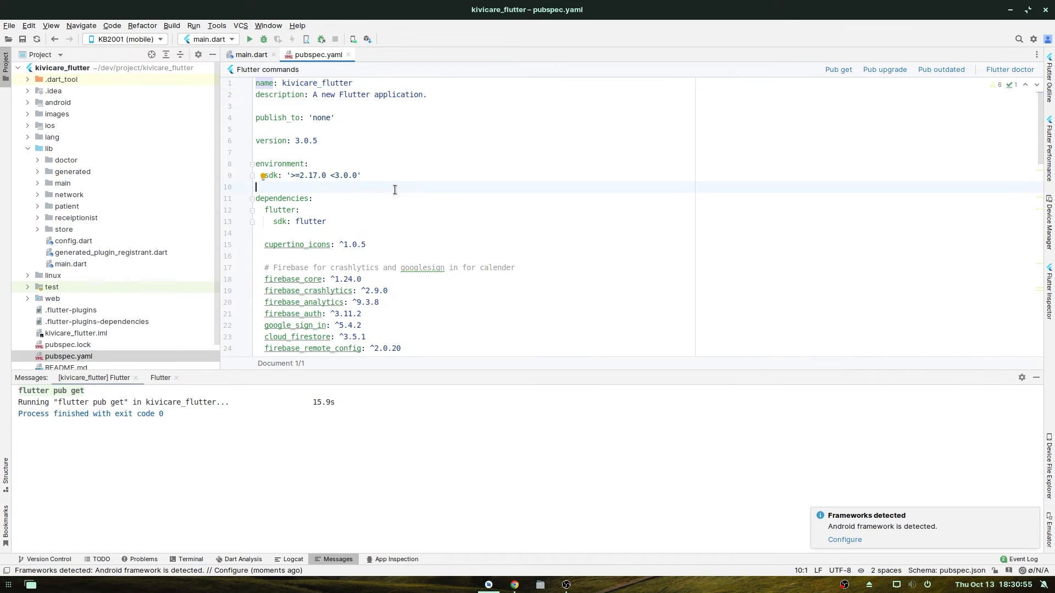
Run Flutter Pub Upgrade, dismiss the frameworks notification and hide the output panel.
click(220, 27)
mouse_move(289, 219)
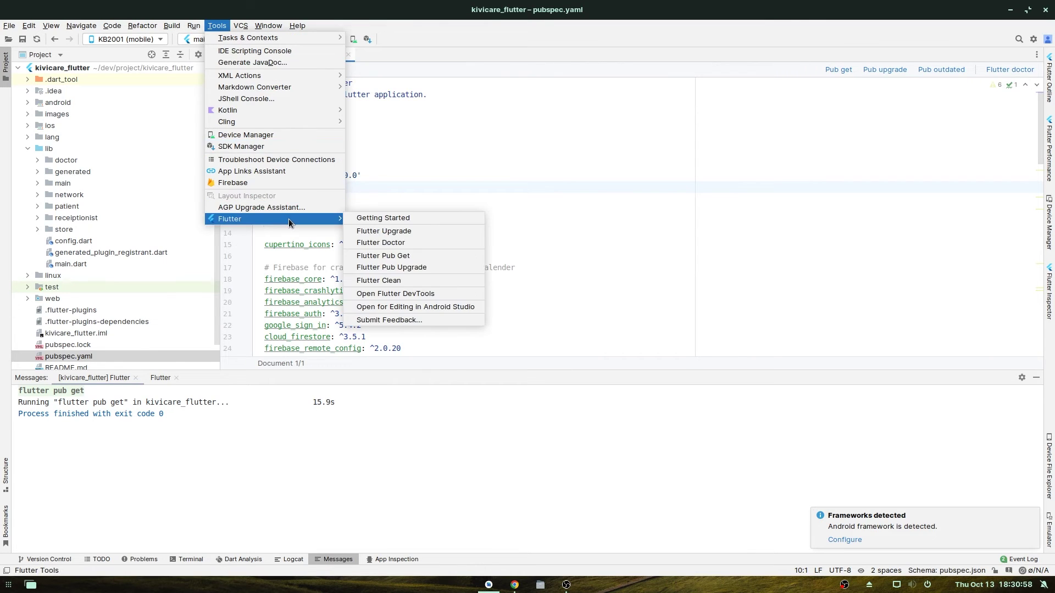
click(389, 268)
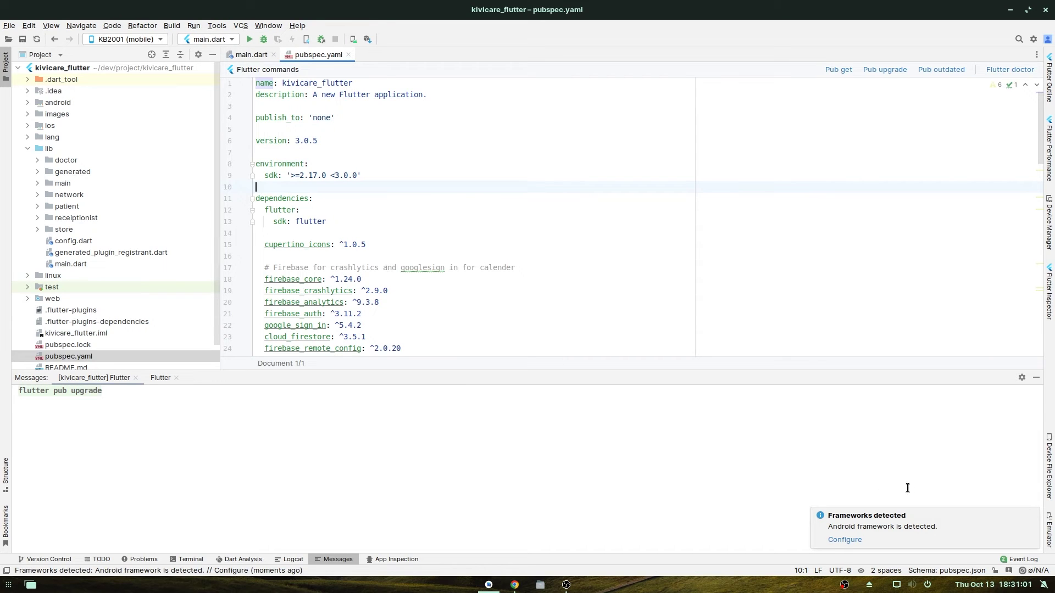
click(1032, 517)
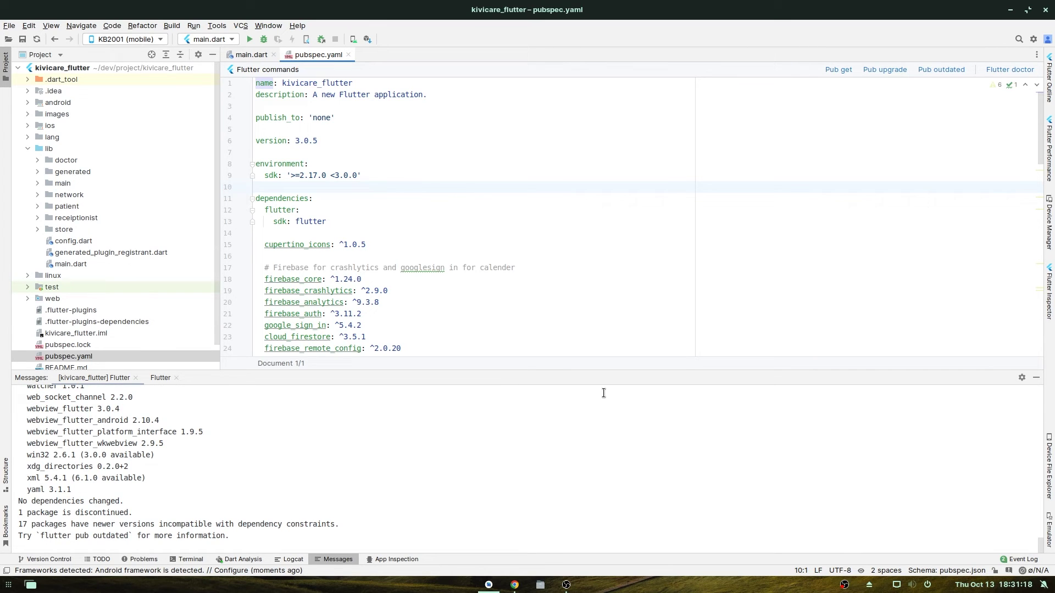
click(183, 515)
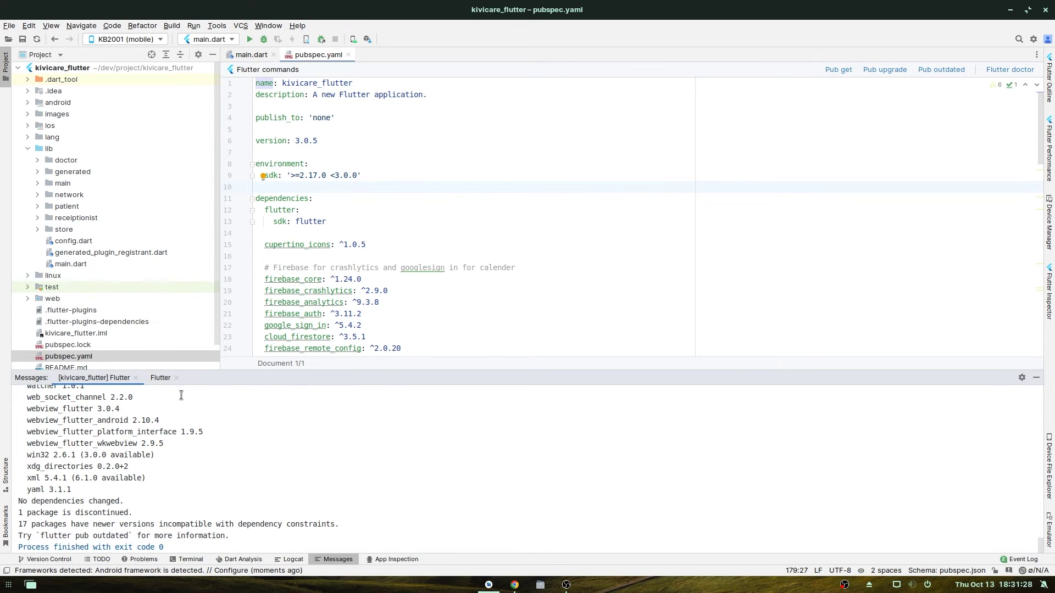
key(shift+Escape)
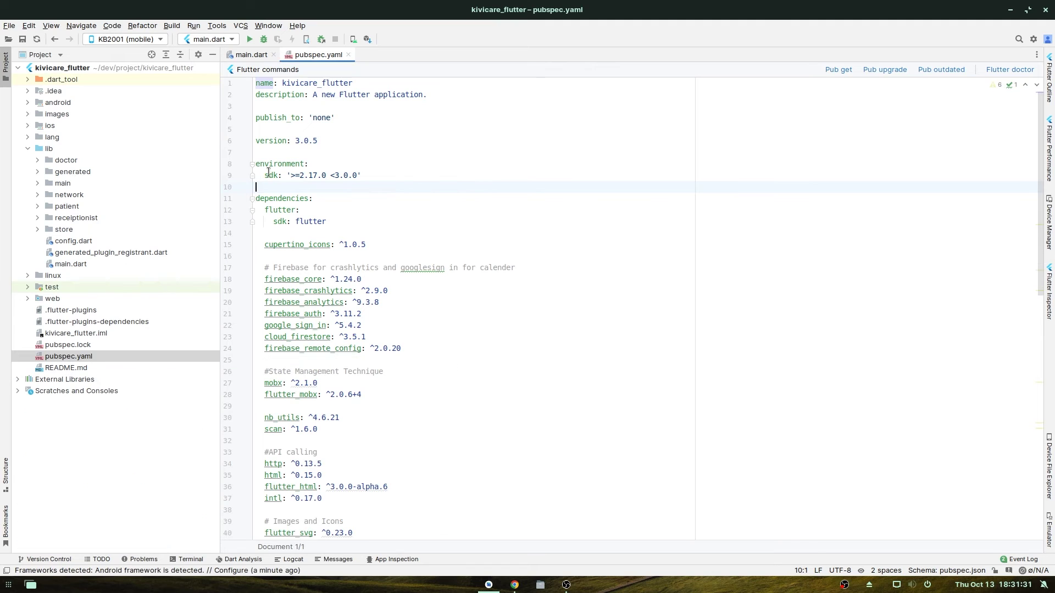
Open lib/config.dart and find the DOMAIN_URL constant on line 6.
double_click(73, 240)
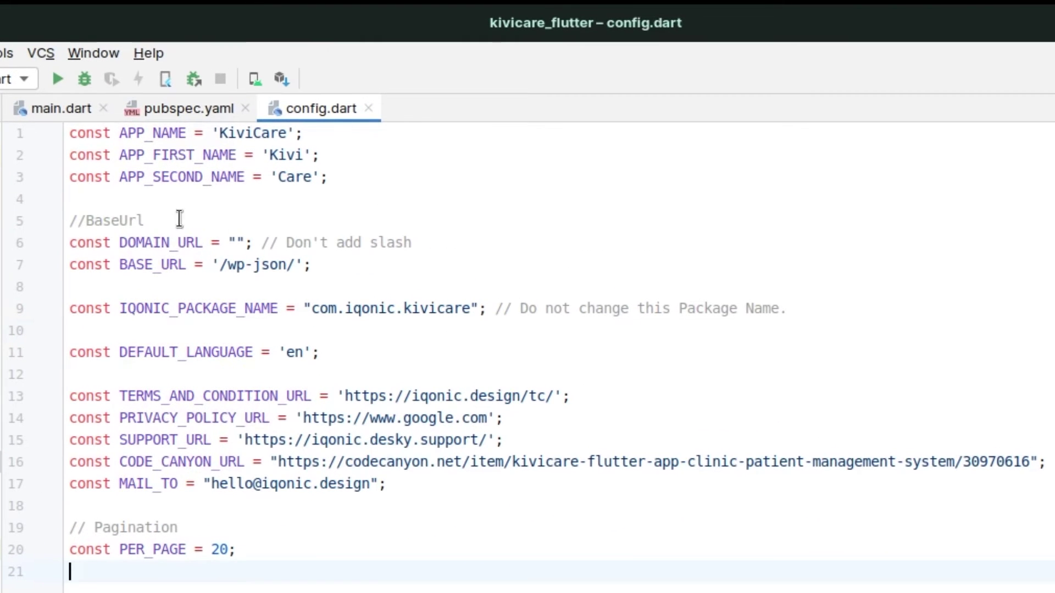
click(163, 241)
drag(166, 240, 201, 238)
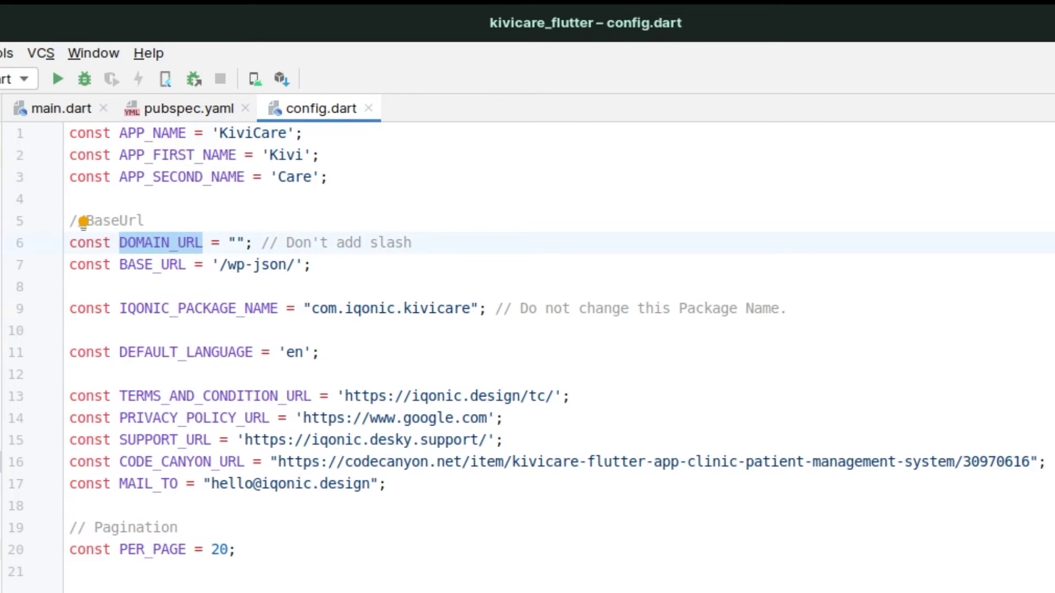
Copy the WordPress site address from Chrome's address bar into the clipboard for DOMAIN_URL.
click(516, 586)
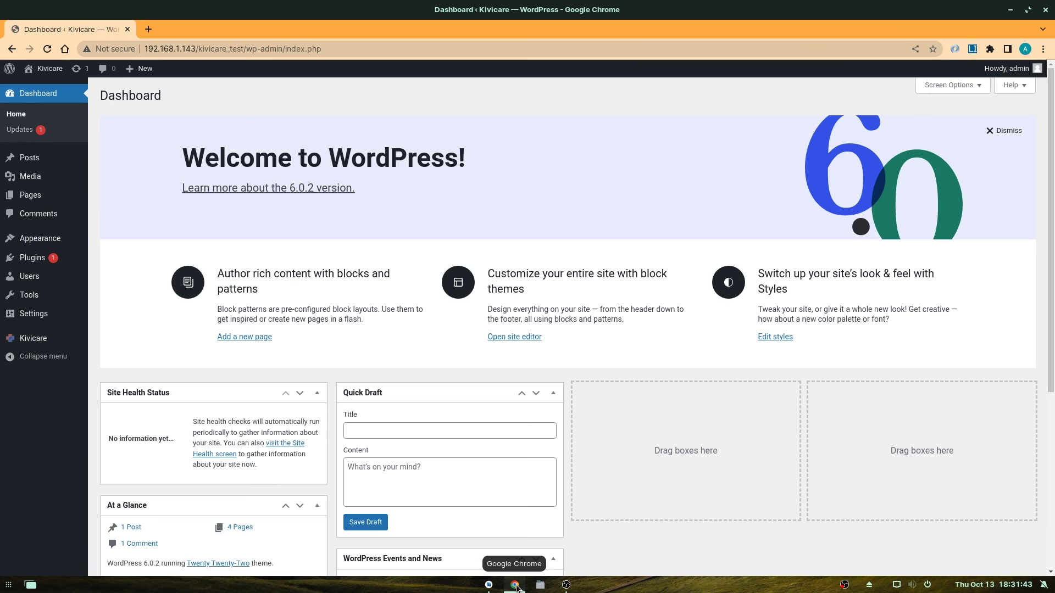
click(334, 48)
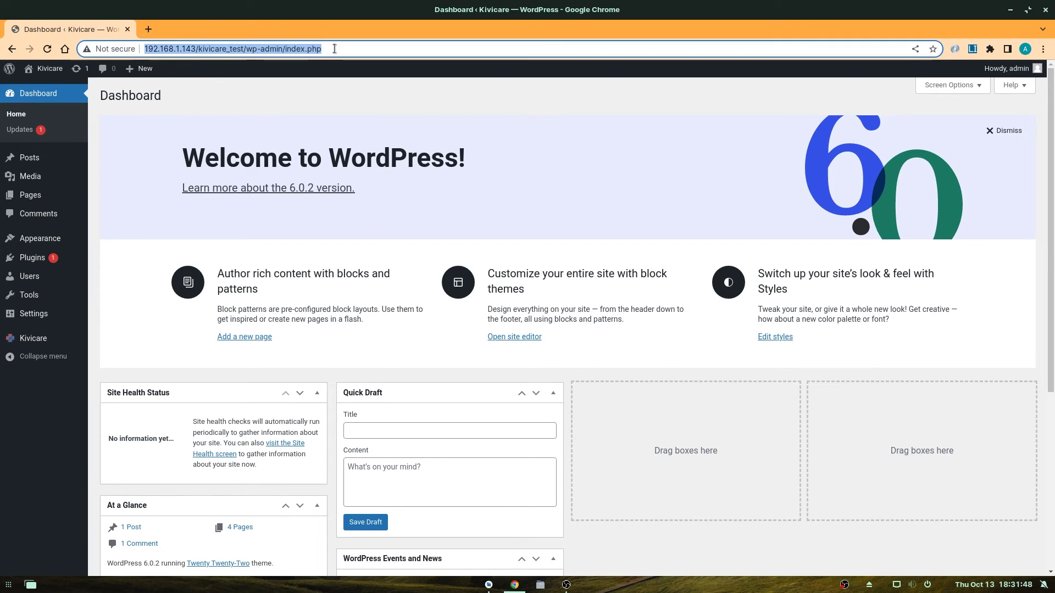
right_click(334, 48)
click(330, 108)
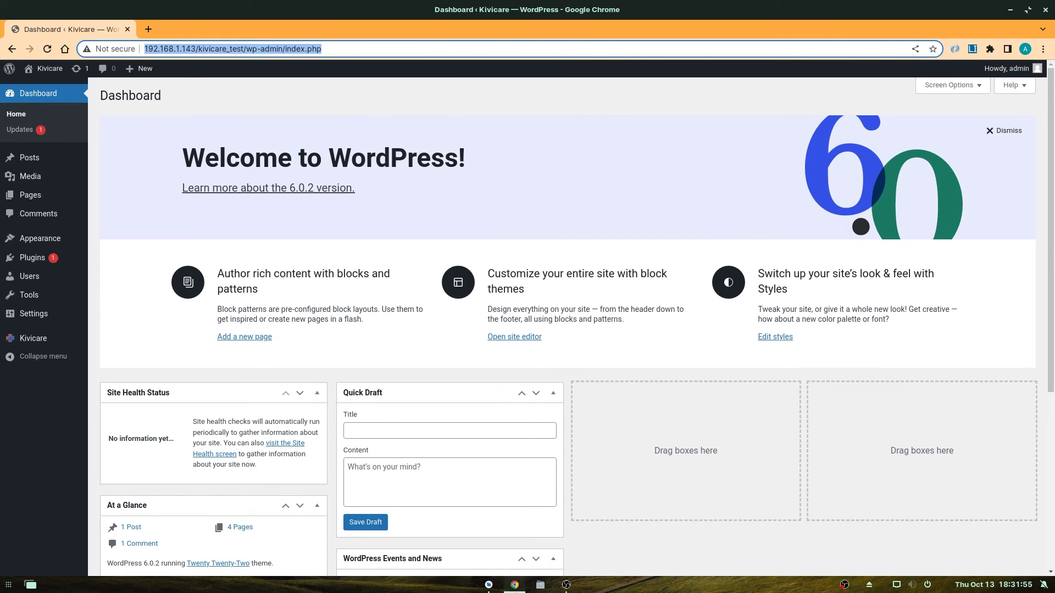
click(489, 586)
click(235, 241)
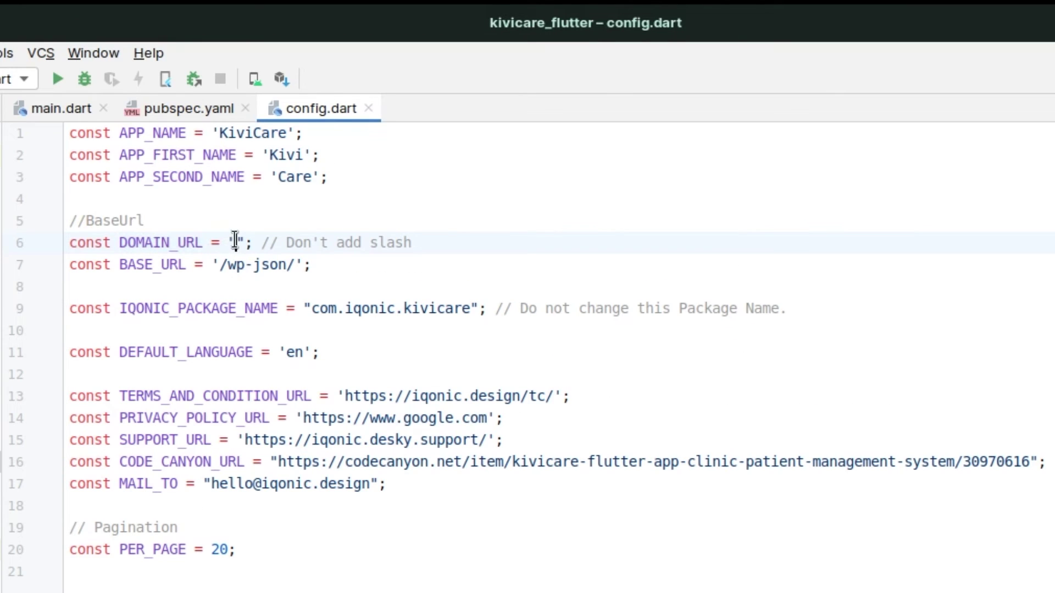
right_click(235, 242)
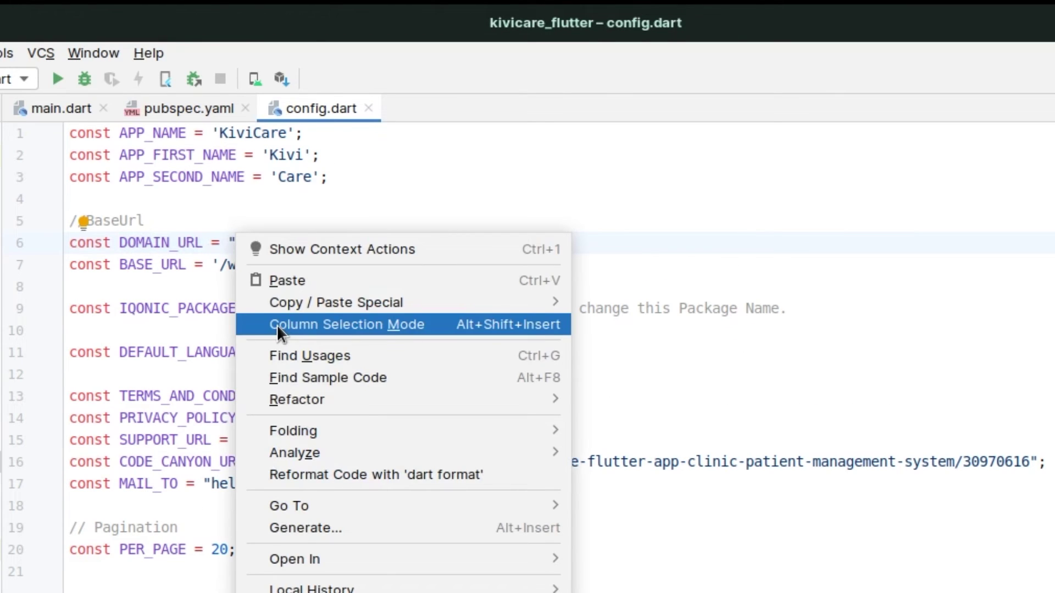
click(286, 280)
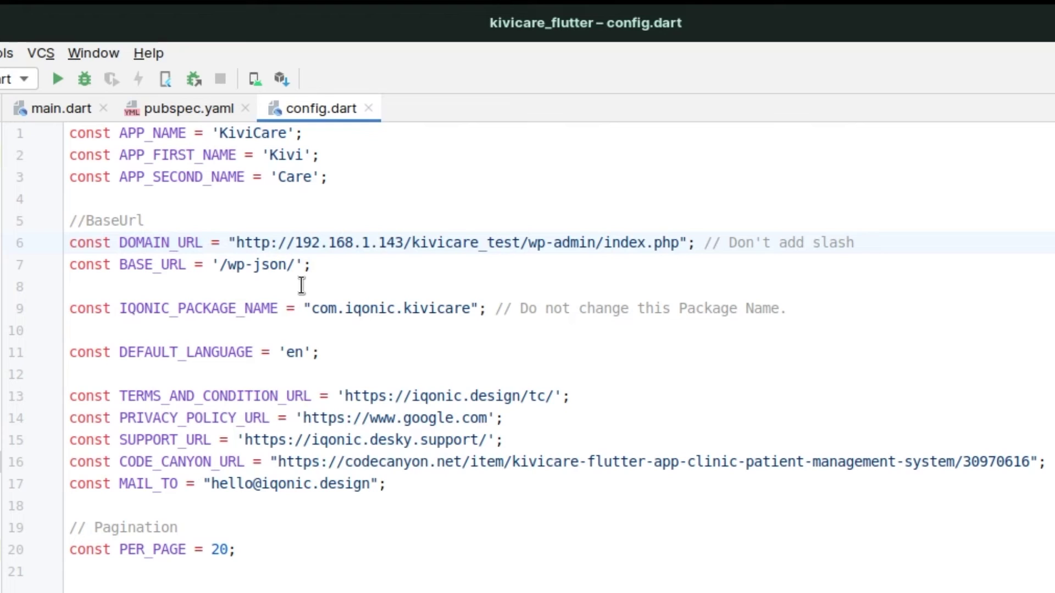
key(shift+Left)
key(shift+Left)
key(shift+Left)
key(shift+Left)
key(shift+Left)
key(shift+Left)
key(shift+Left)
key(shift+Left)
key(shift+Left)
key(shift+Left)
key(shift+Left)
key(shift+Left)
key(shift+Left)
key(shift+Left)
key(shift+Left)
key(shift+Left)
key(shift+Left)
key(shift+Left)
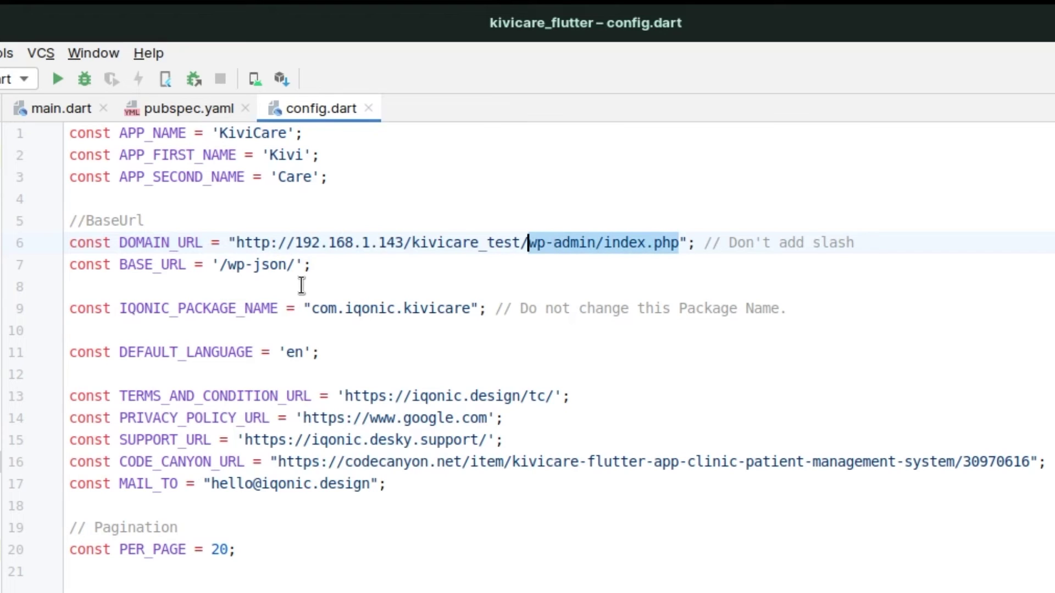
key(BackSpace)
key(shift+Left)
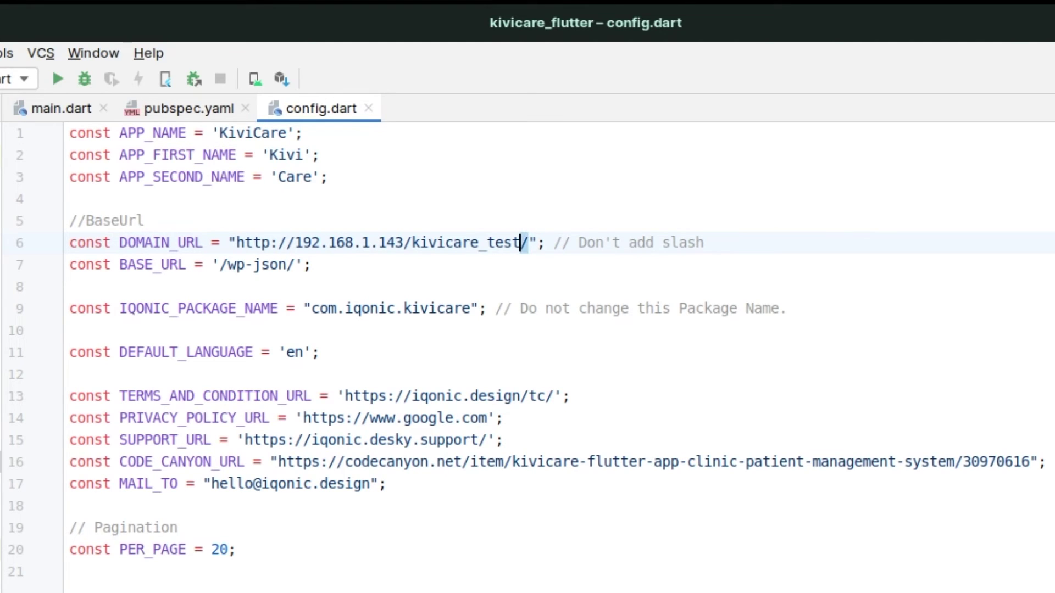
key(BackSpace)
Change BASE_URL's value to '$DOMAIN_URL/wp-json/'.
double_click(163, 245)
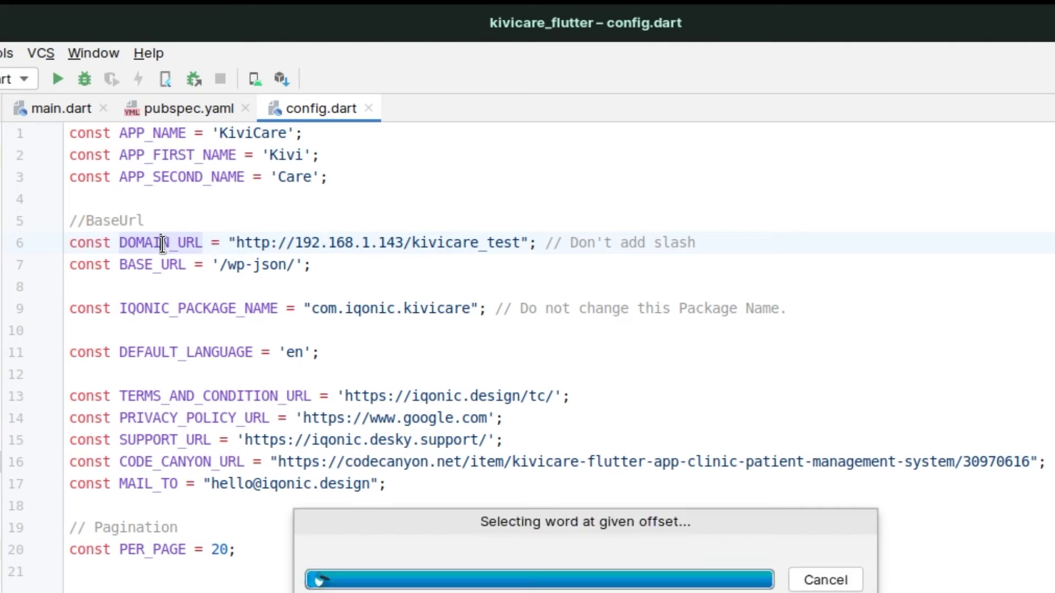
key(ctrl+c)
click(221, 265)
text($)
key(ctrl+v)
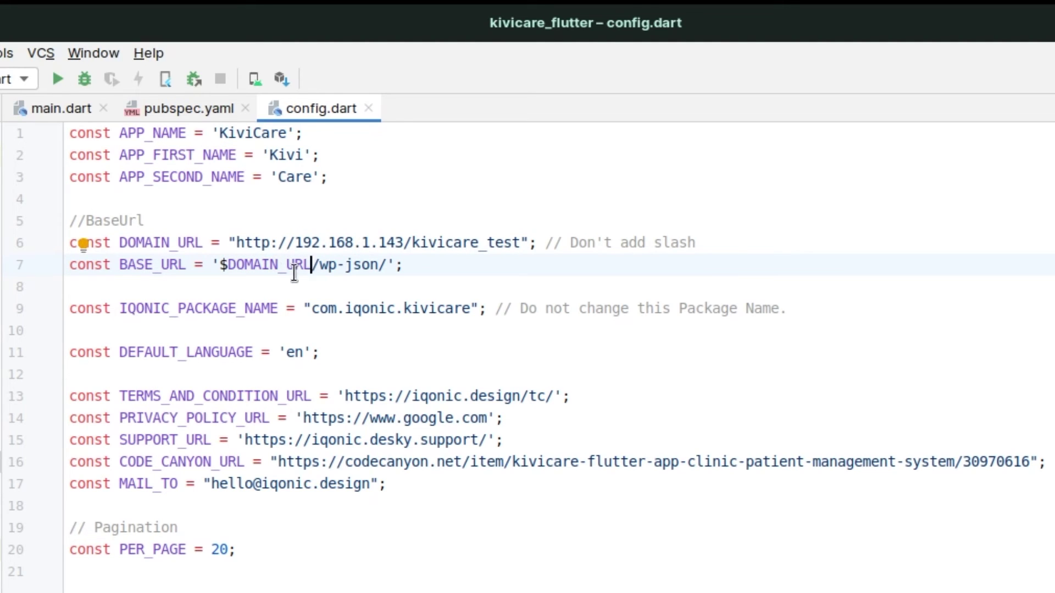
drag(119, 134, 286, 134)
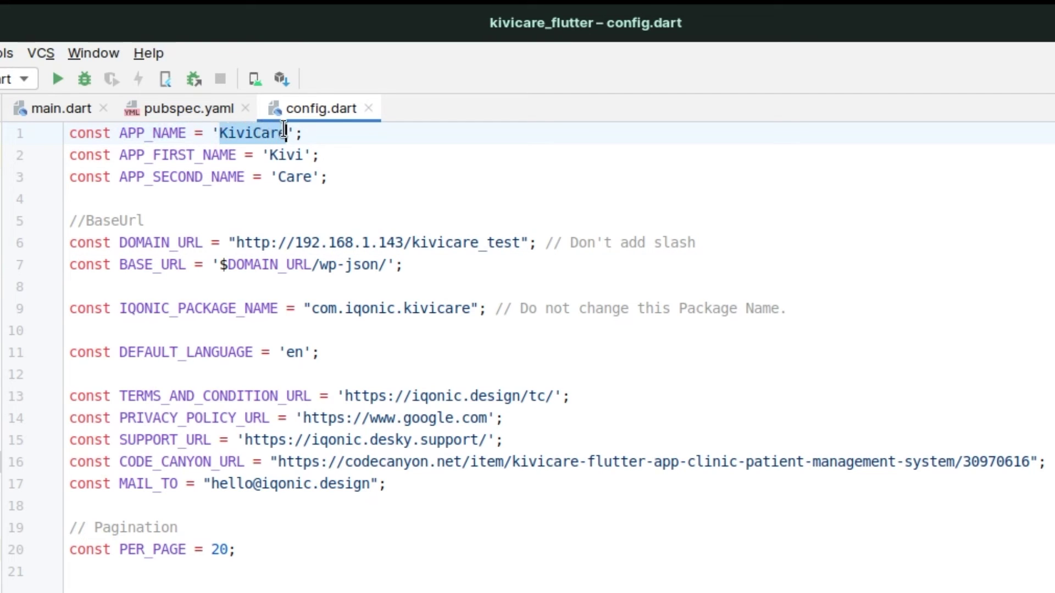
double_click(275, 155)
double_click(287, 177)
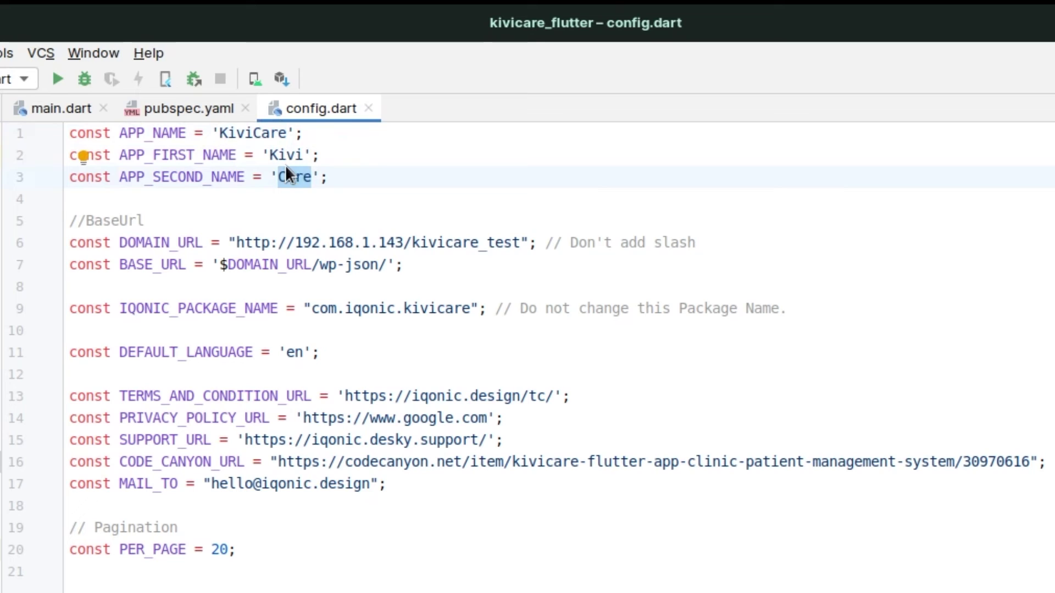
double_click(281, 155)
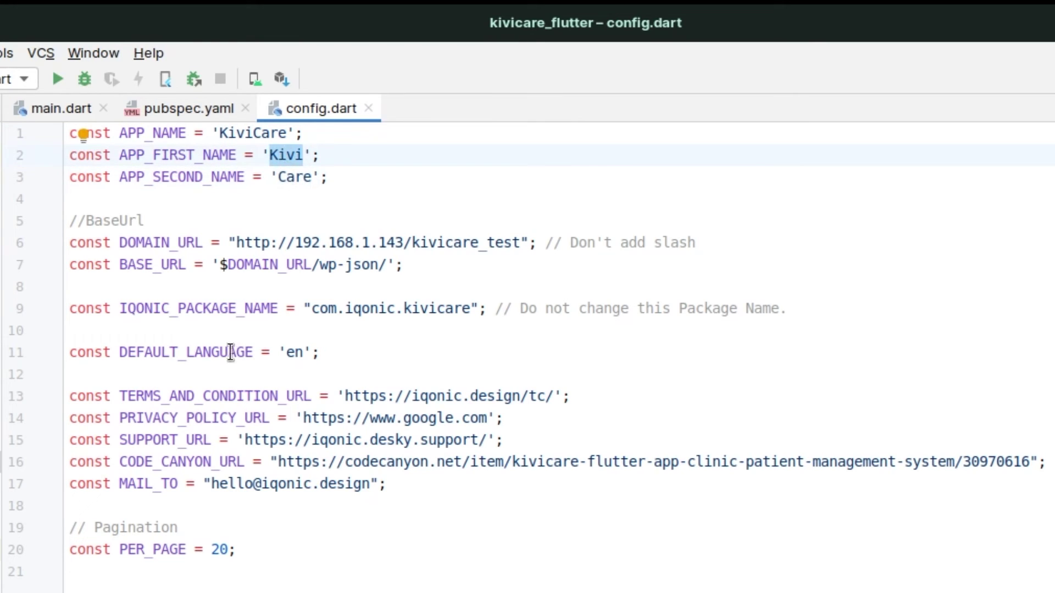
double_click(291, 353)
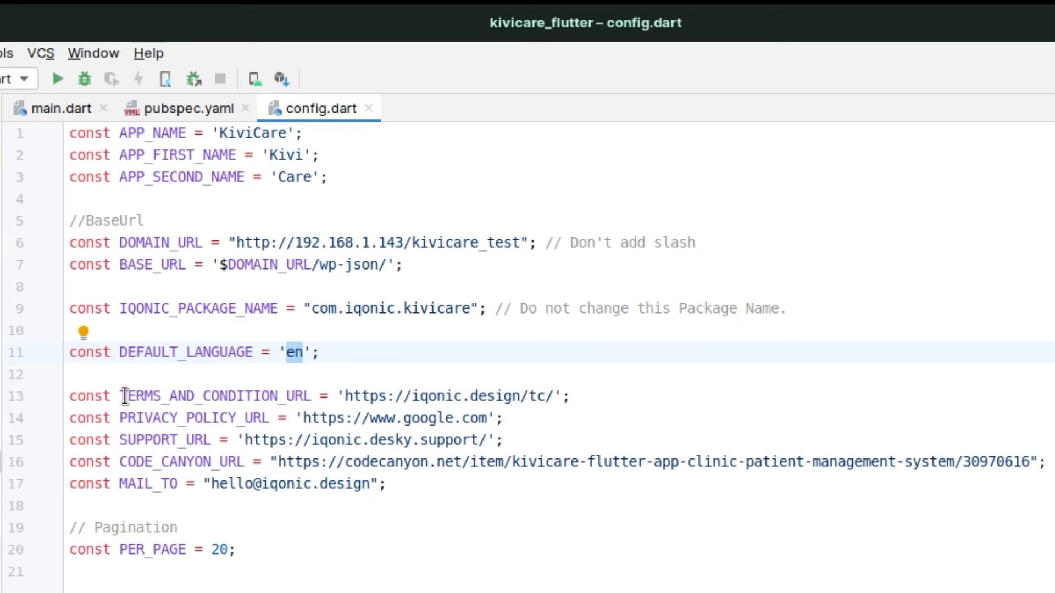
click(254, 398)
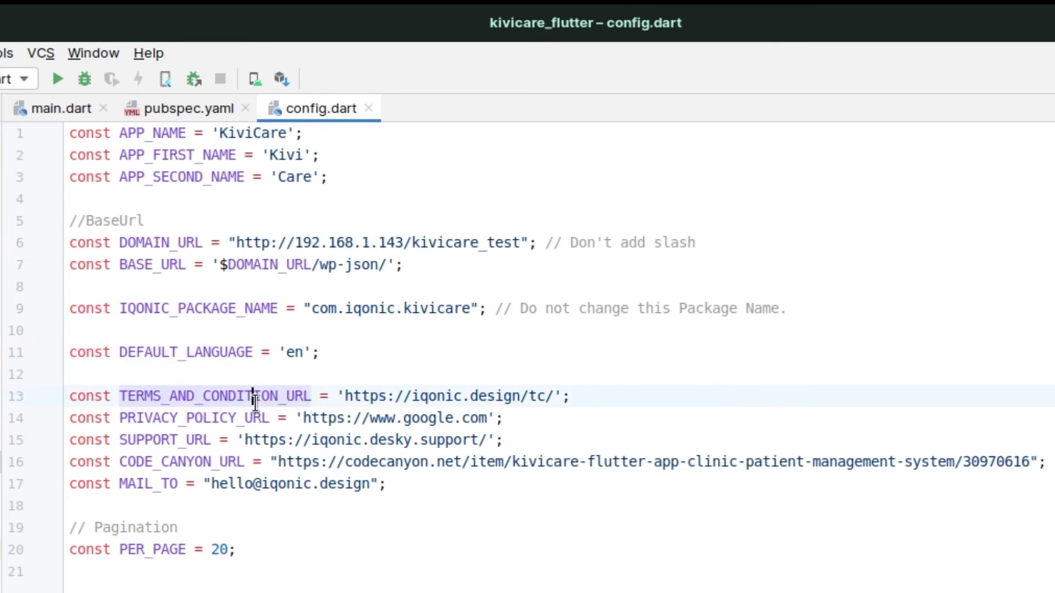
double_click(196, 420)
double_click(185, 440)
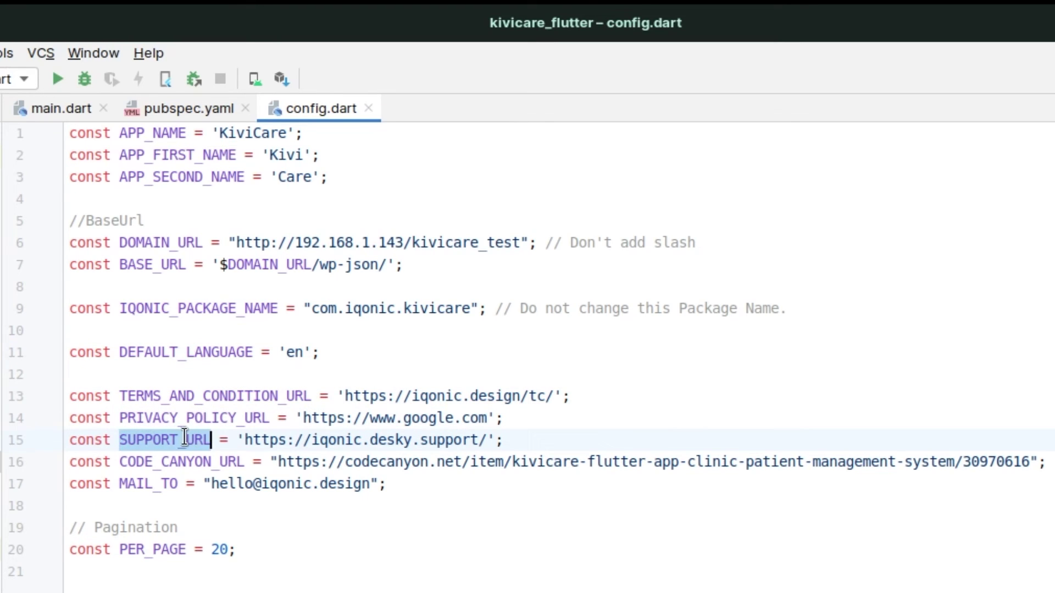
double_click(152, 483)
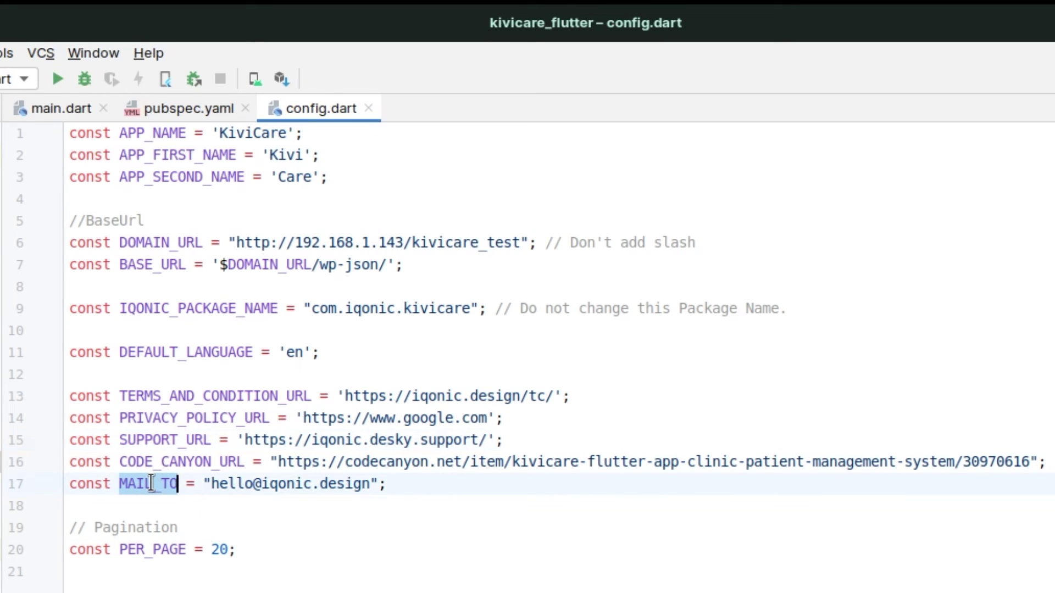
double_click(150, 550)
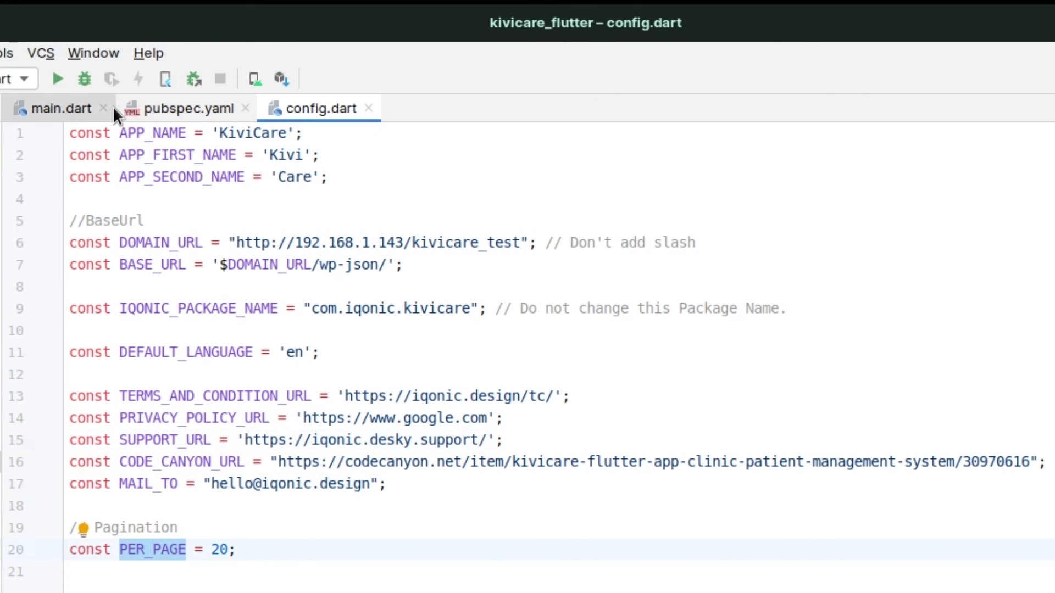
click(166, 104)
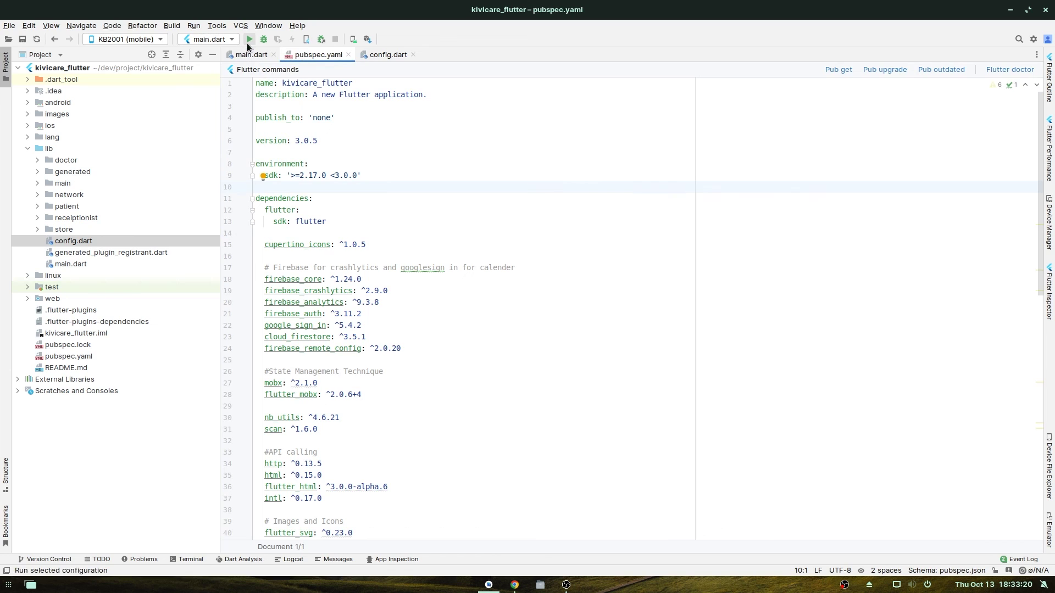